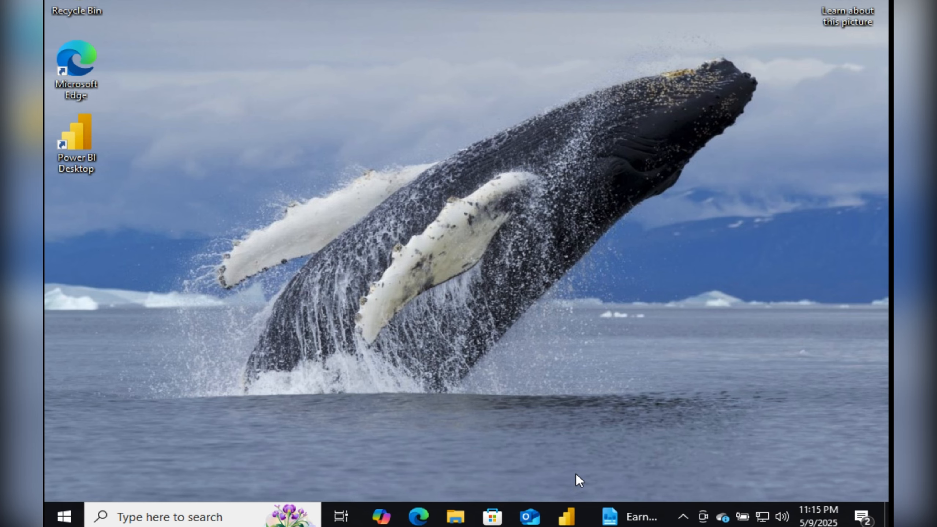
# Switch to Power BI Desktop, find the SharePoint connectors among the data sources, and start a SharePoint Online List connection.
pyautogui.click(566, 517)
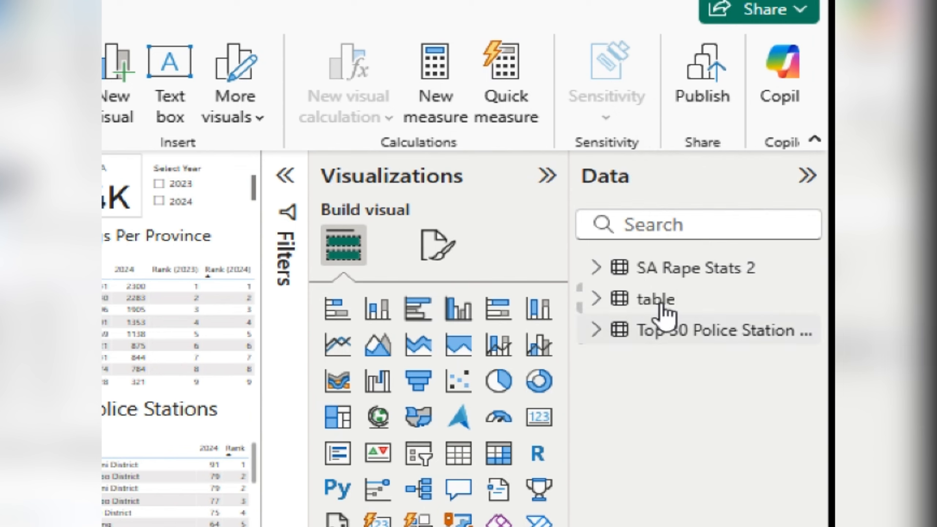
pyautogui.moveTo(665, 281)
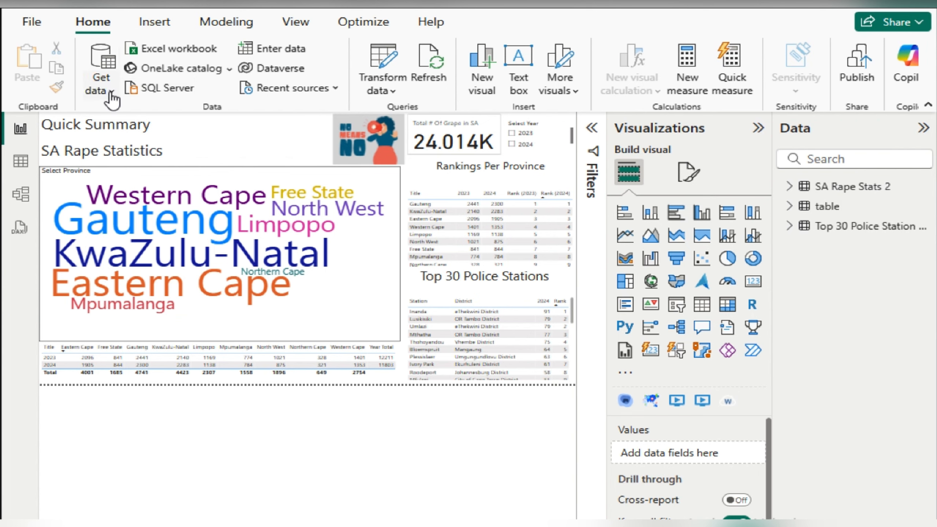
pyautogui.click(102, 61)
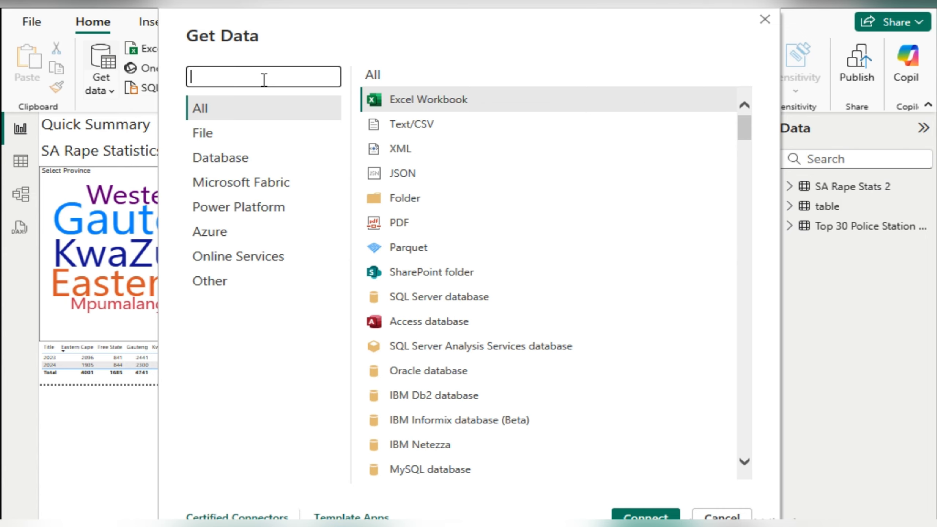
pyautogui.write('Sharepoin')
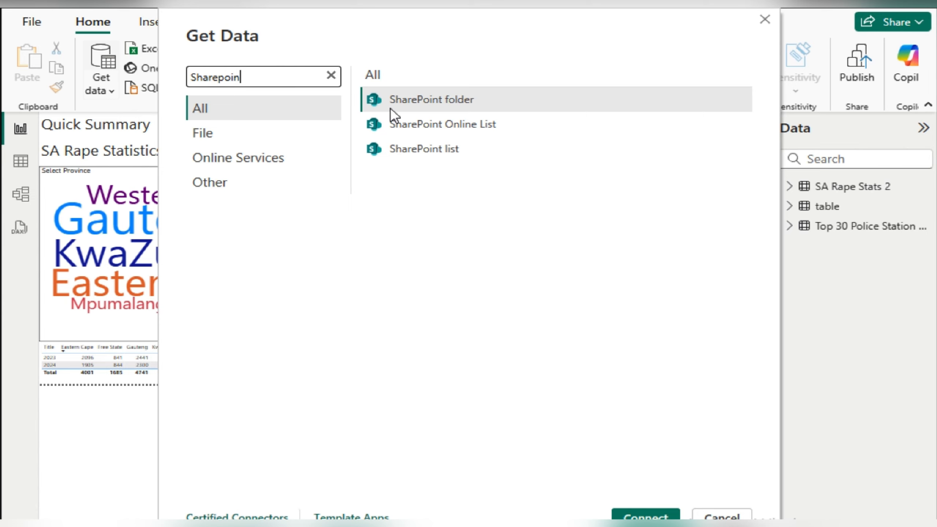
pyautogui.click(433, 130)
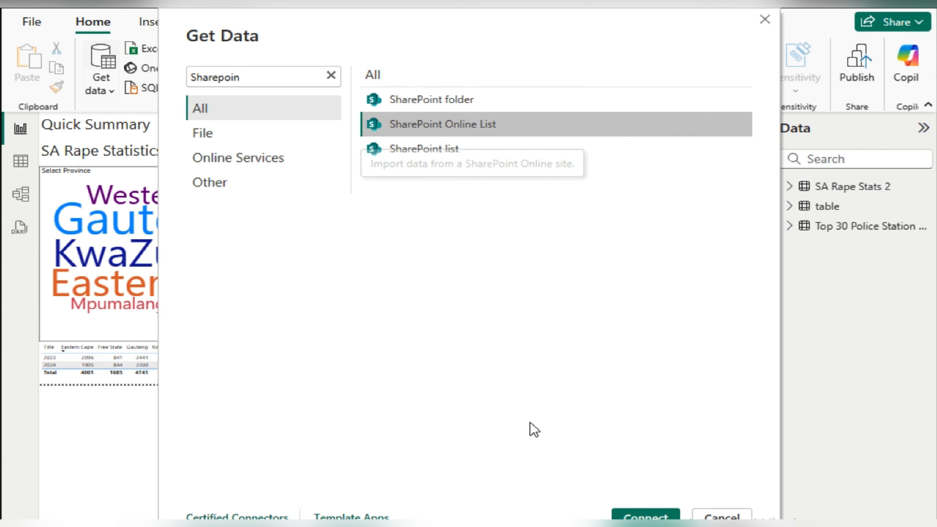
pyautogui.click(644, 515)
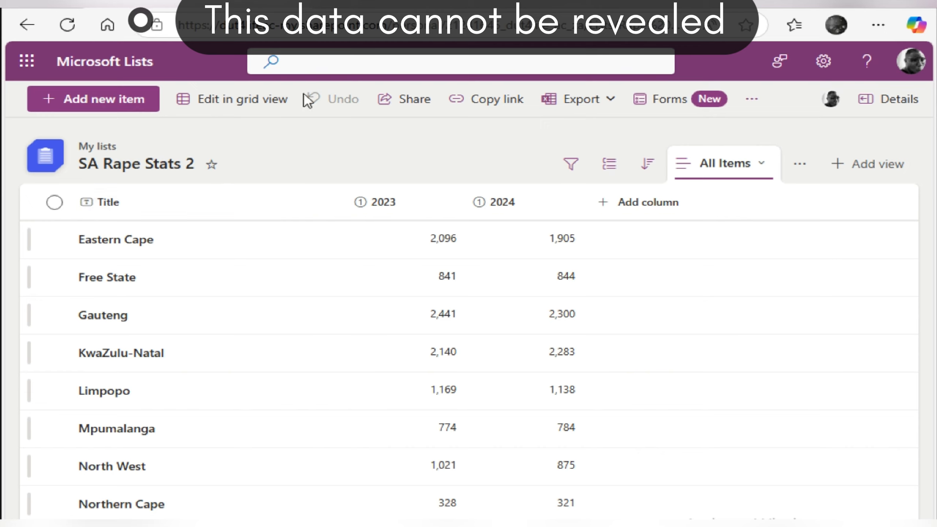
# Copy the site portion of the web address of the SA Rape Stats 2 list in Microsoft Lists.
pyautogui.click(465, 32)
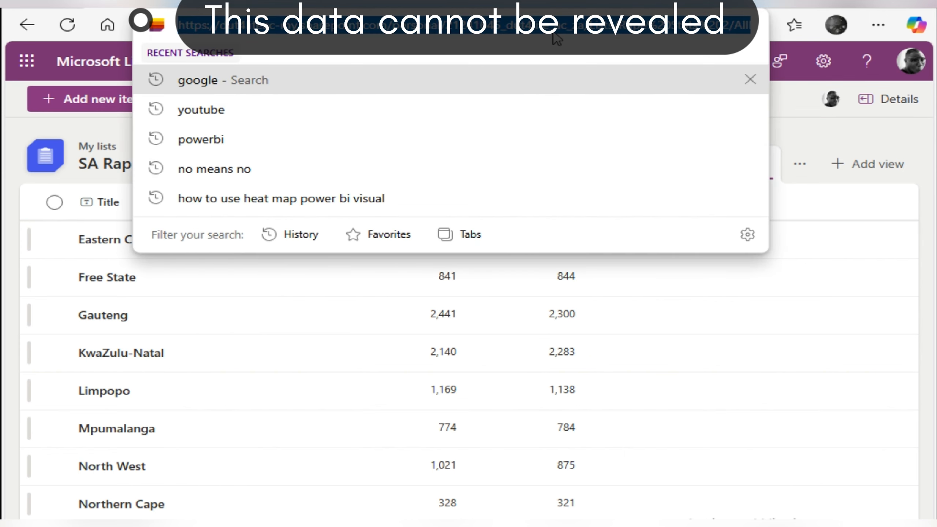
pyautogui.click(586, 33)
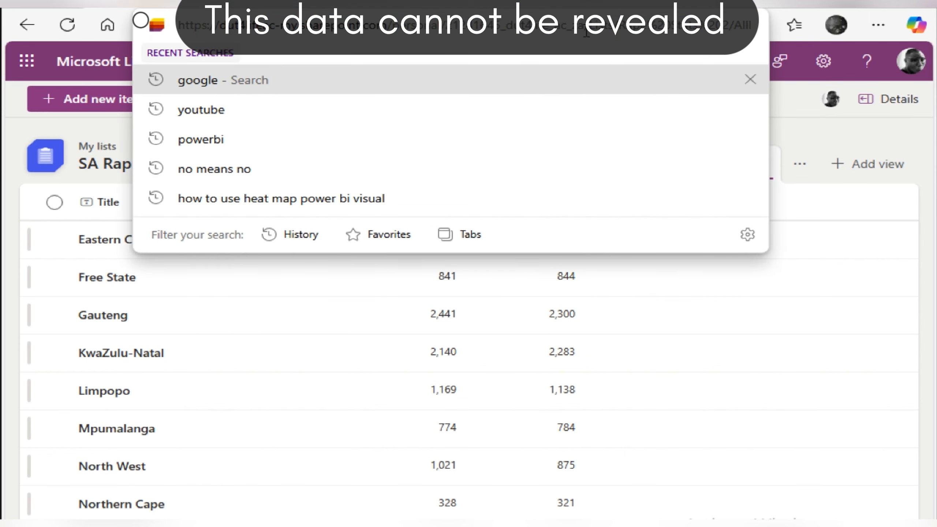
pyautogui.hotkey('ctrl', 'a')
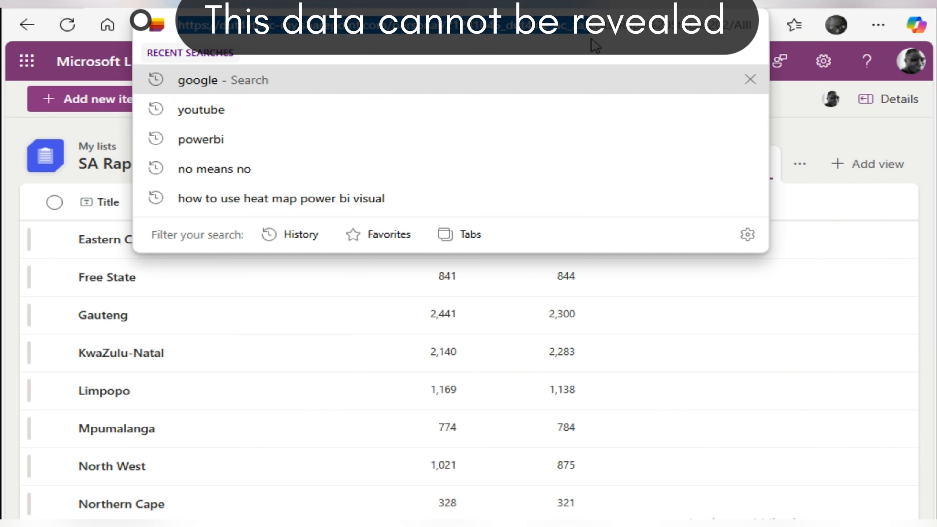
pyautogui.rightClick(456, 31)
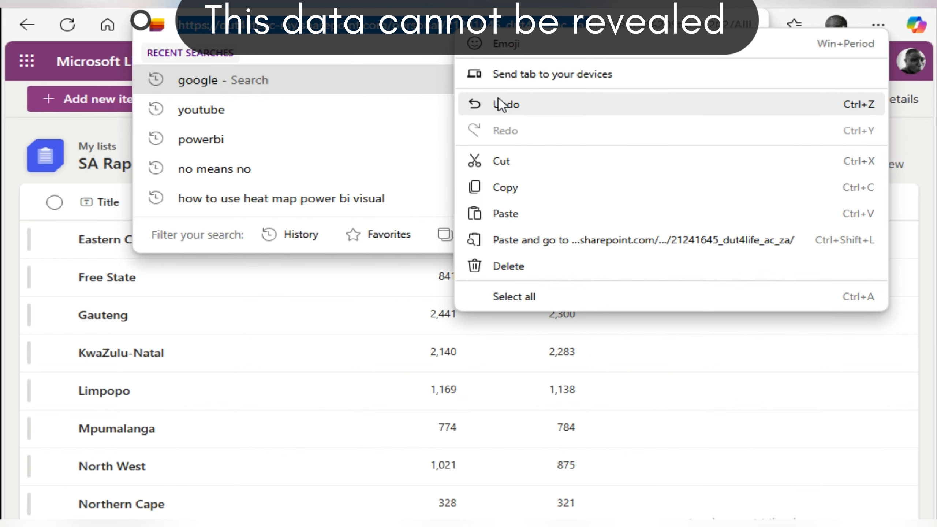
pyautogui.click(514, 193)
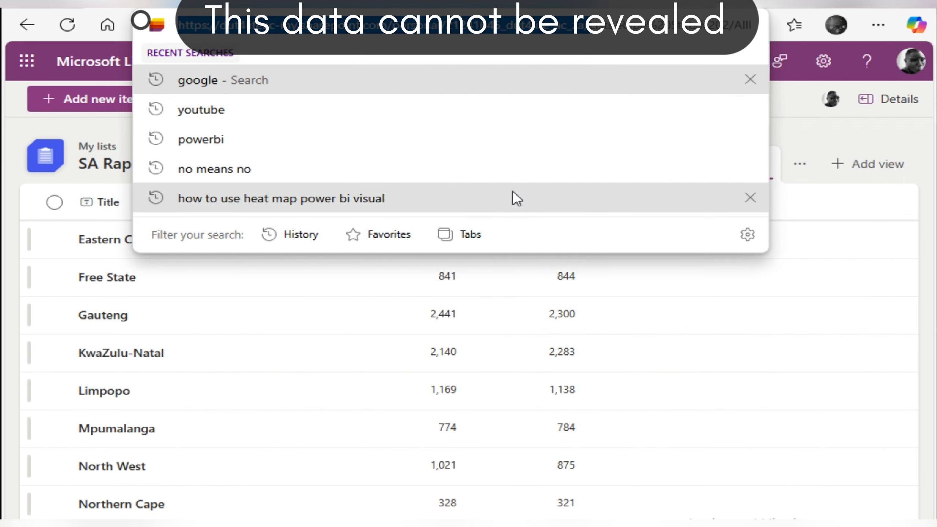
pyautogui.click(840, 141)
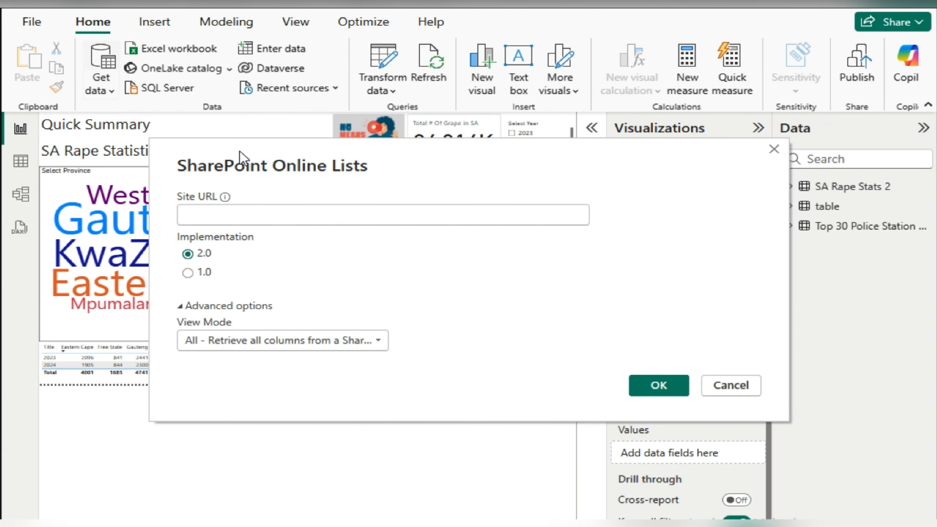
# Paste the copied SharePoint address as the site URL and connect using implementation 2.0.
pyautogui.click(256, 209)
pyautogui.rightClick(269, 217)
pyautogui.click(312, 283)
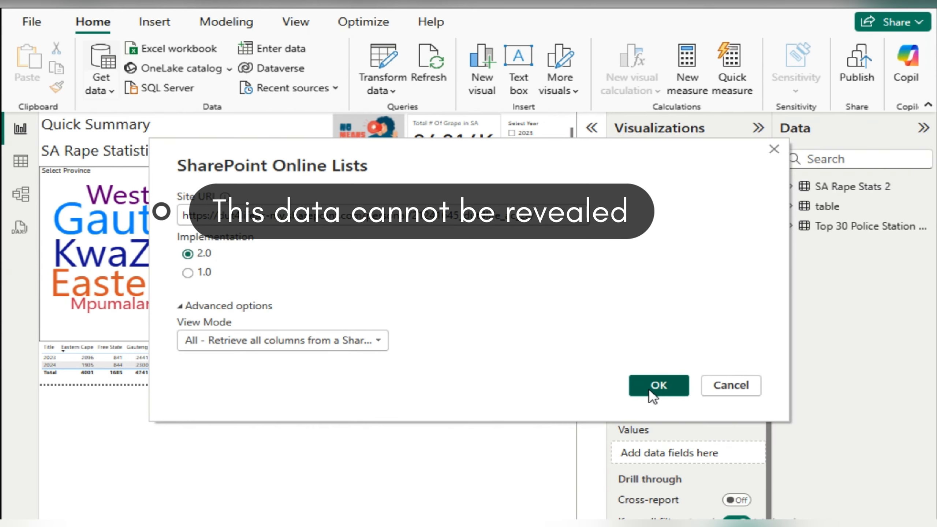
pyautogui.click(652, 386)
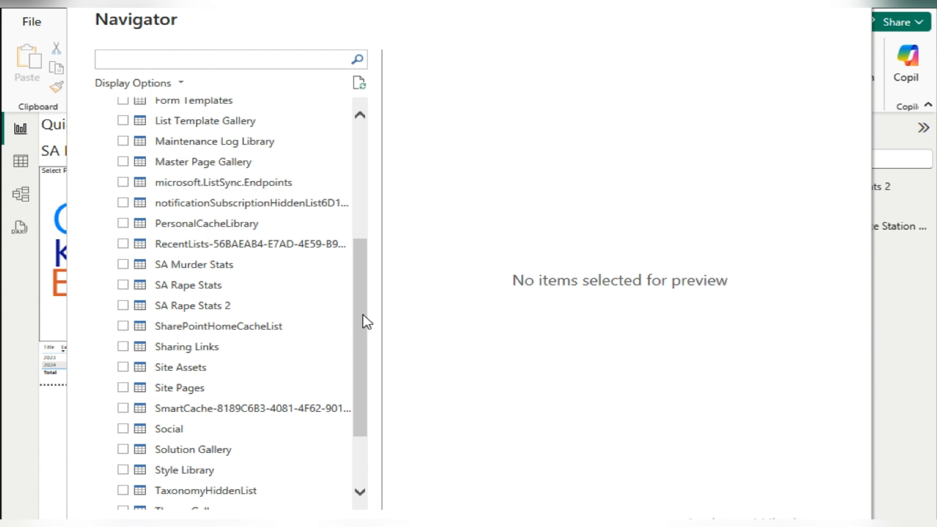
# Preview the Top 30 Police Station Rape Report Data list, marking it for import and unmarking it again.
pyautogui.moveTo(365, 321); pyautogui.dragTo(367, 411)
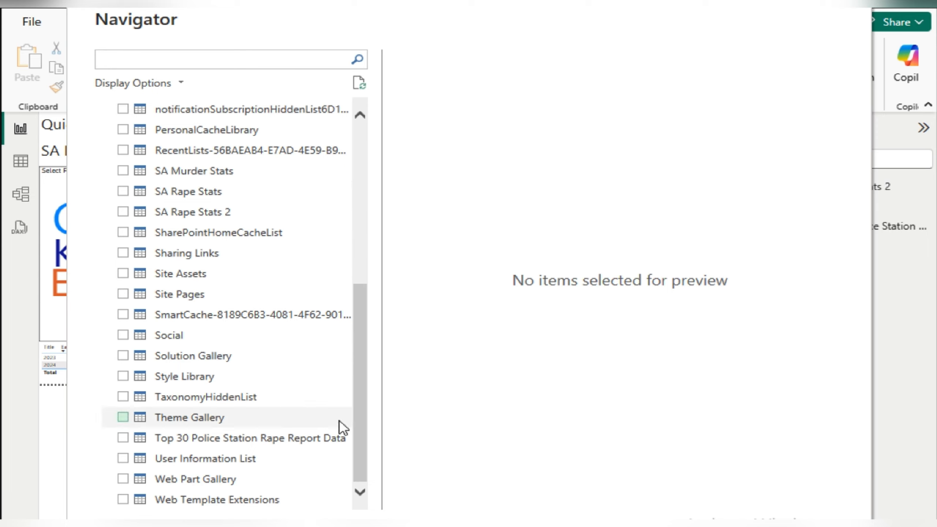
pyautogui.click(270, 438)
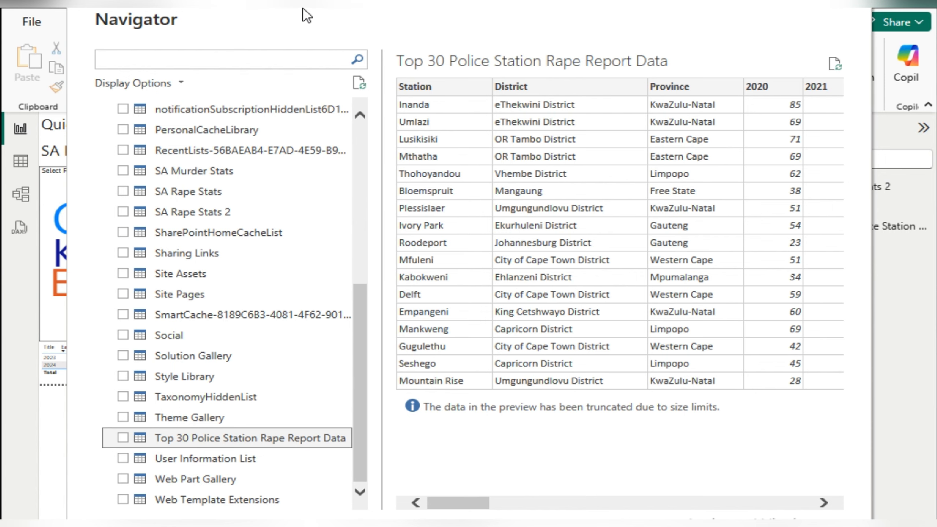
pyautogui.moveTo(416, 1); pyautogui.dragTo(392, 9)
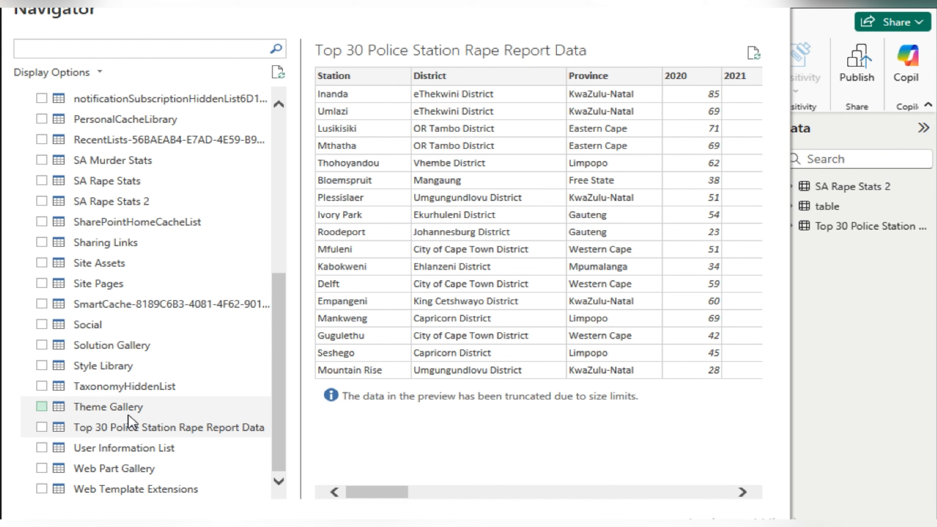
pyautogui.click(42, 427)
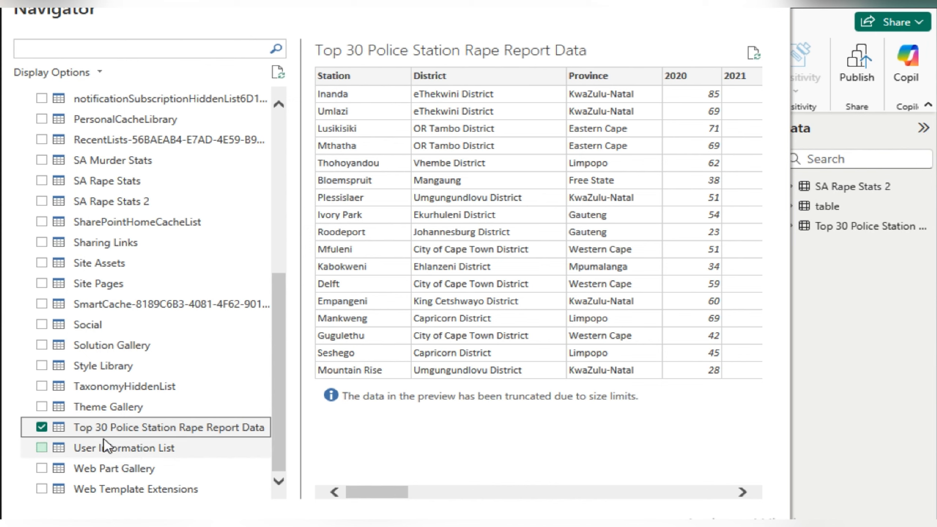
pyautogui.click(42, 427)
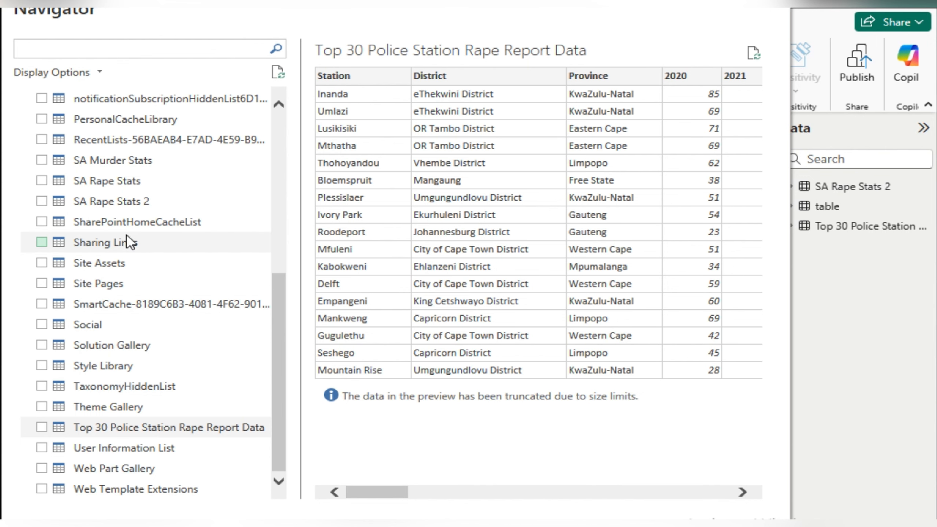
# Refresh the available lists, preview SA Rape Stats 2 and mark it for import, and close the Navigator without loading.
pyautogui.click(130, 214)
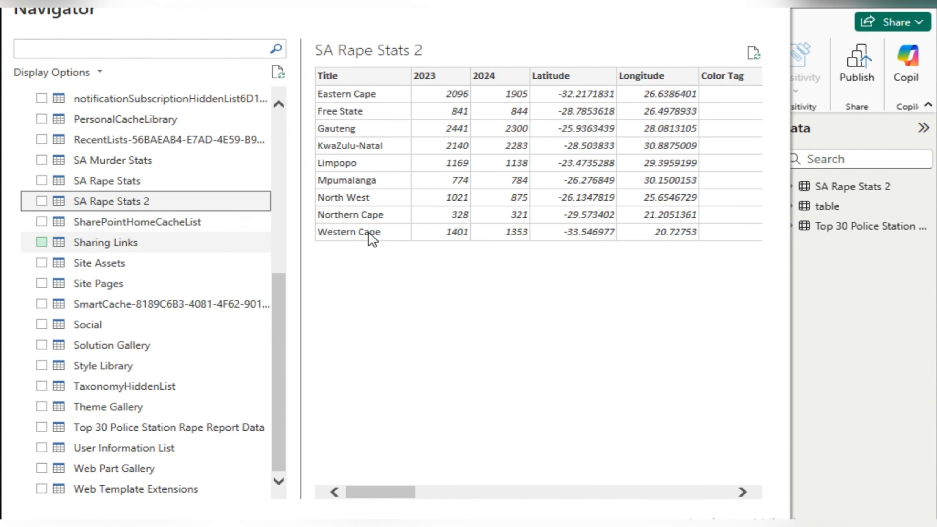
pyautogui.click(281, 76)
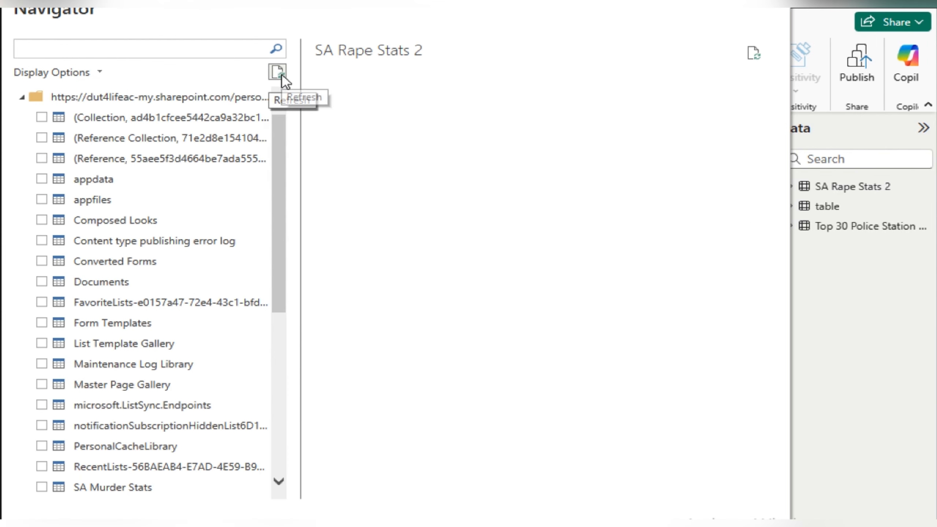
pyautogui.moveTo(280, 176); pyautogui.dragTo(261, 323)
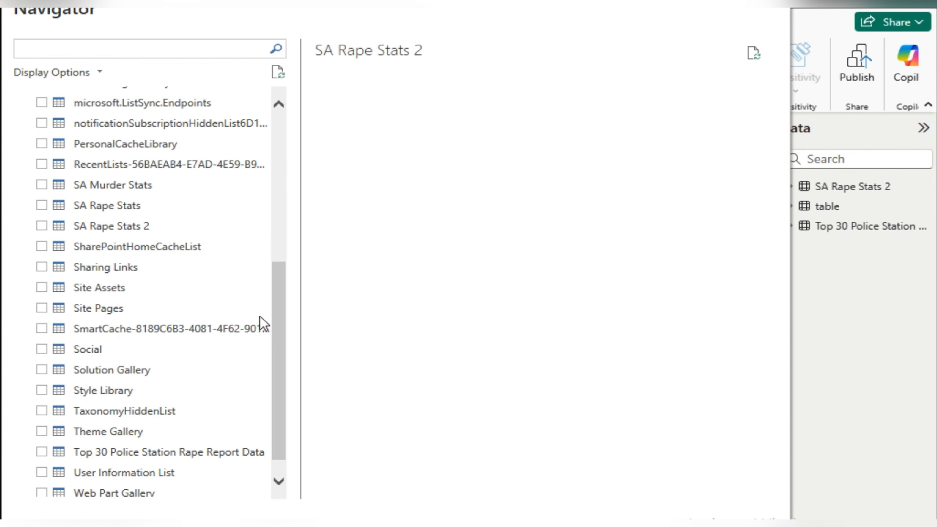
pyautogui.click(115, 224)
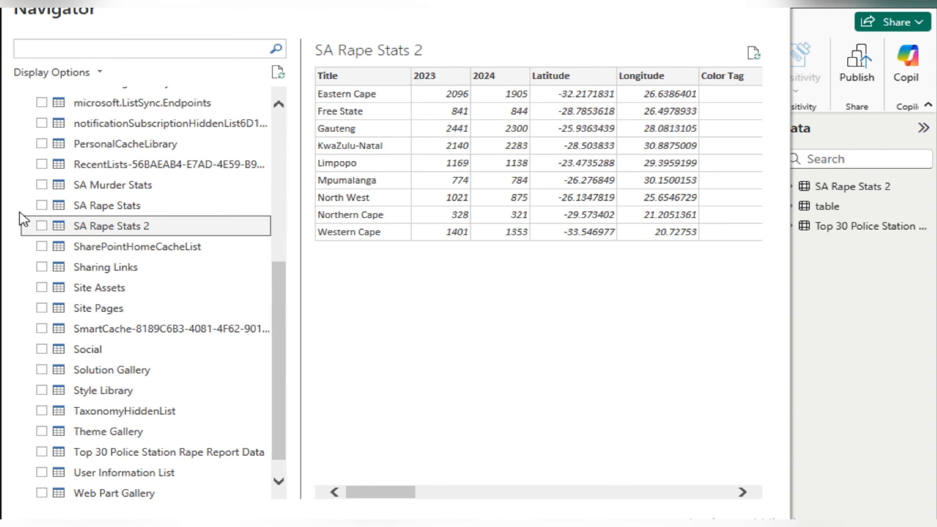
pyautogui.click(42, 226)
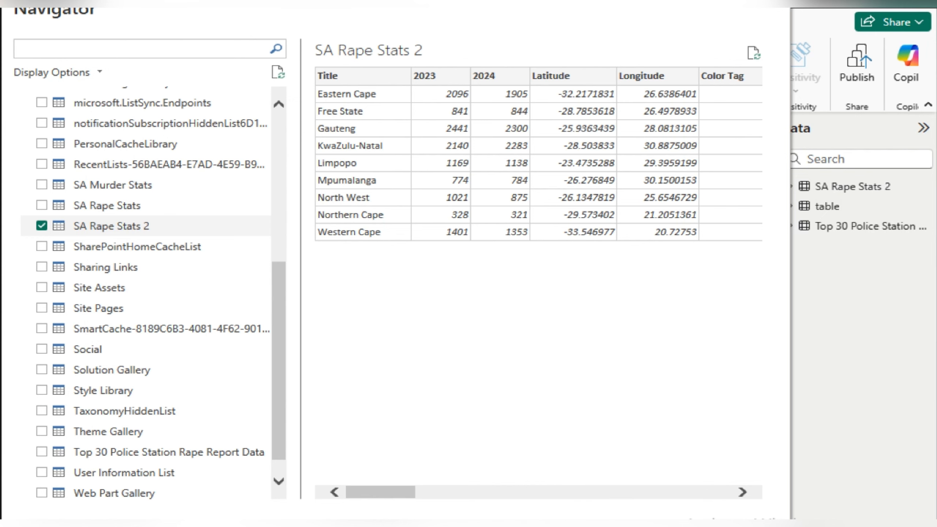
pyautogui.press('Escape')
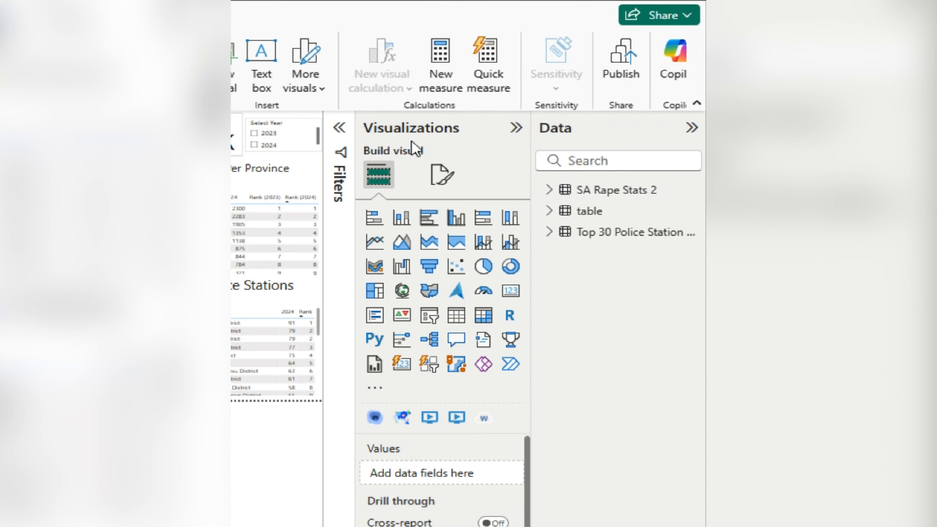
# Collapse and restore the Data pane, expand the SA Rape Stats 2 table, and select the province word cloud visual.
pyautogui.click(556, 137)
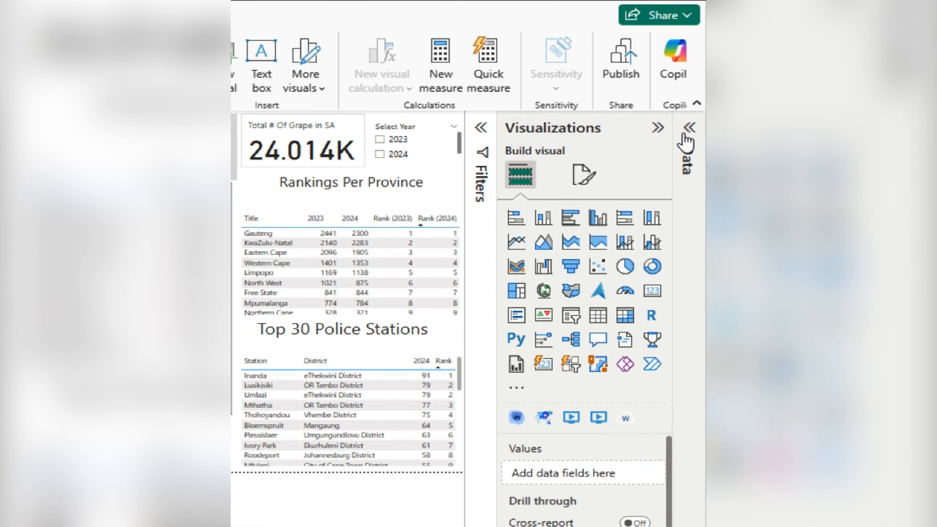
pyautogui.click(688, 128)
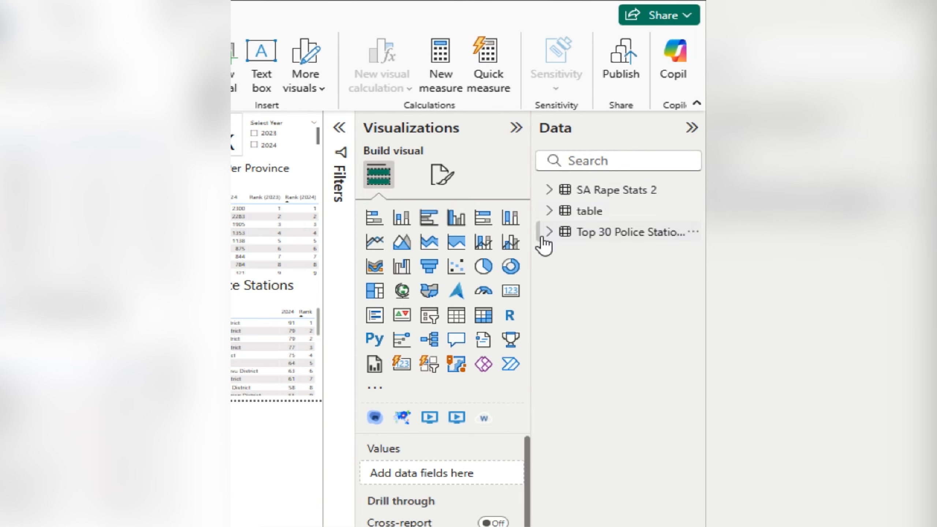
pyautogui.click(550, 191)
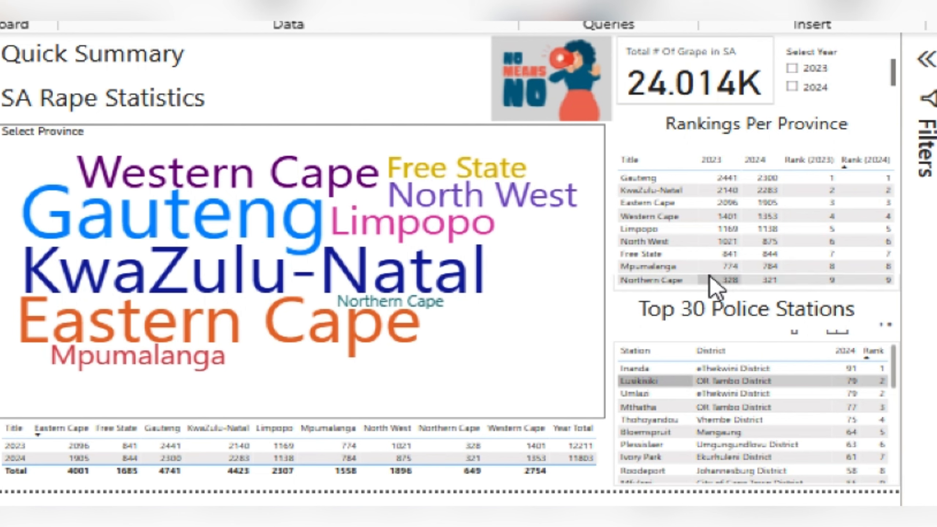
pyautogui.click(529, 284)
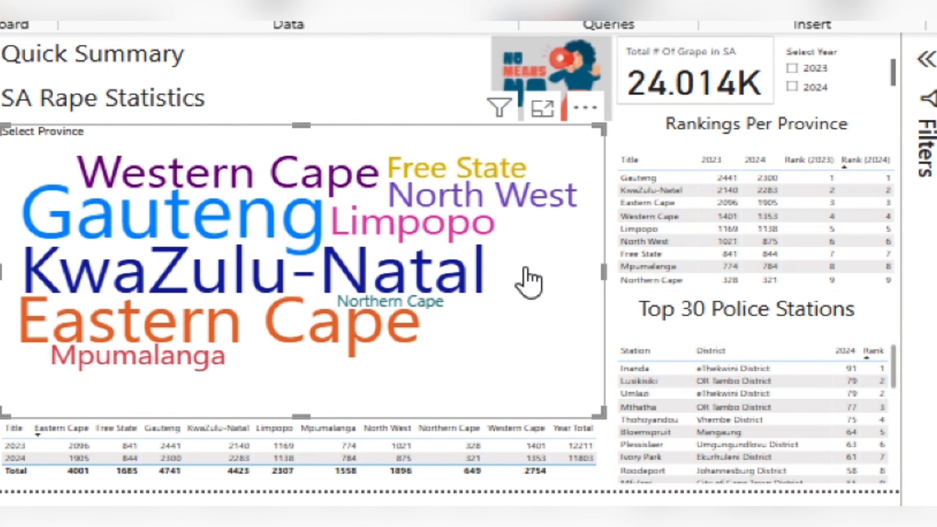
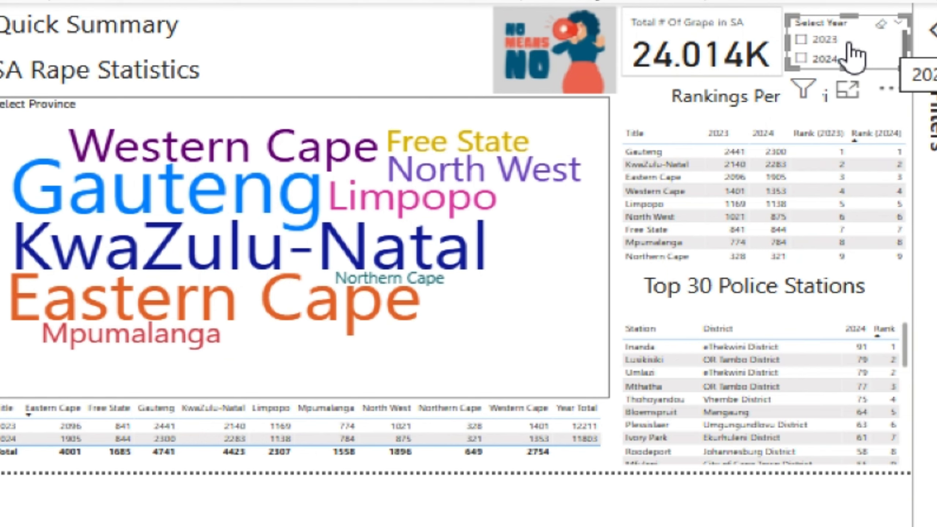
# Test the Select Year slicer with 2023 and 2024 in turn, and leave the report filtered to 2024.
pyautogui.click(825, 44)
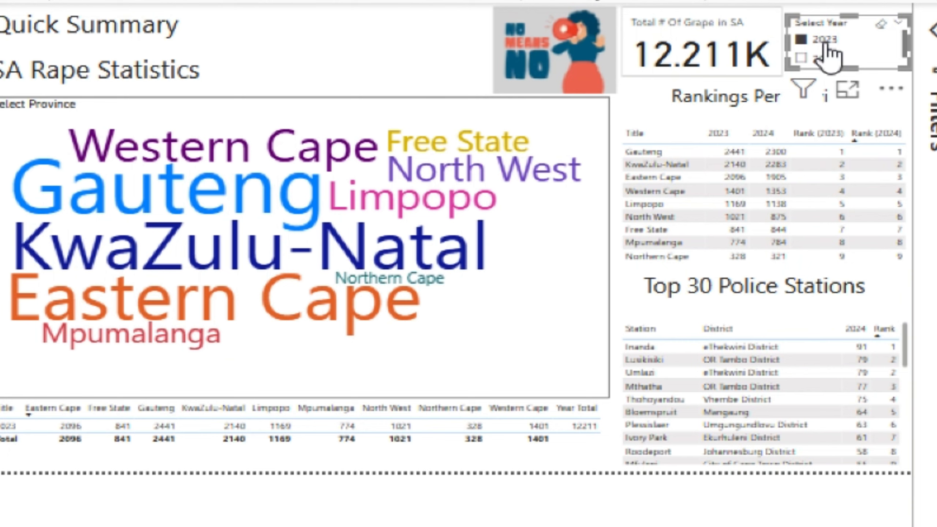
pyautogui.click(825, 42)
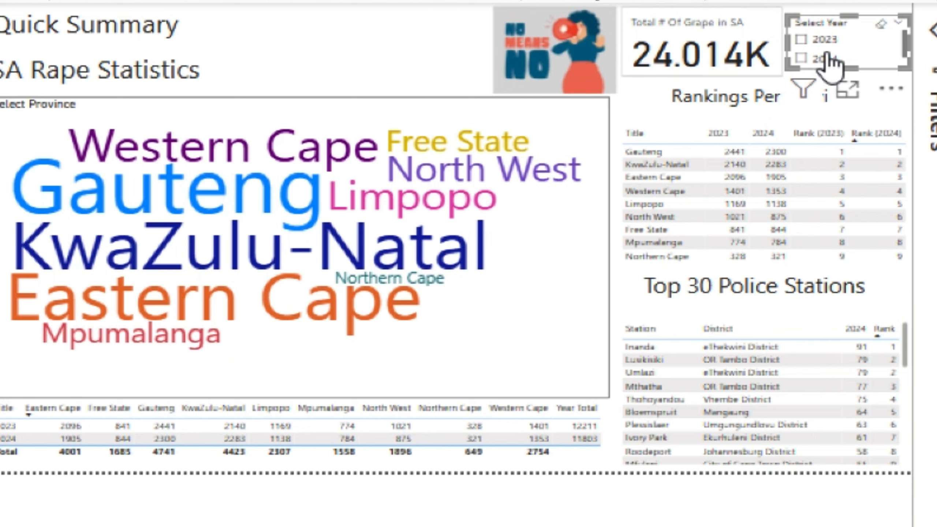
pyautogui.click(826, 59)
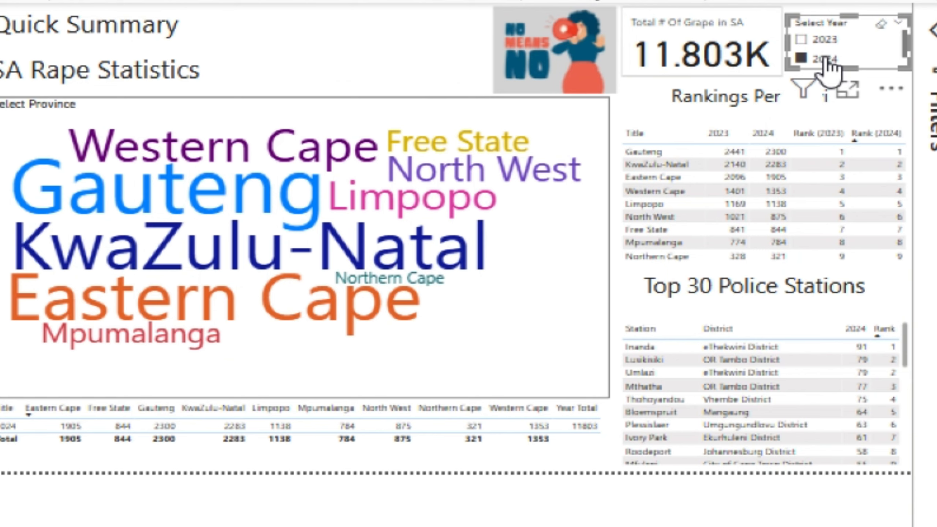
pyautogui.click(826, 61)
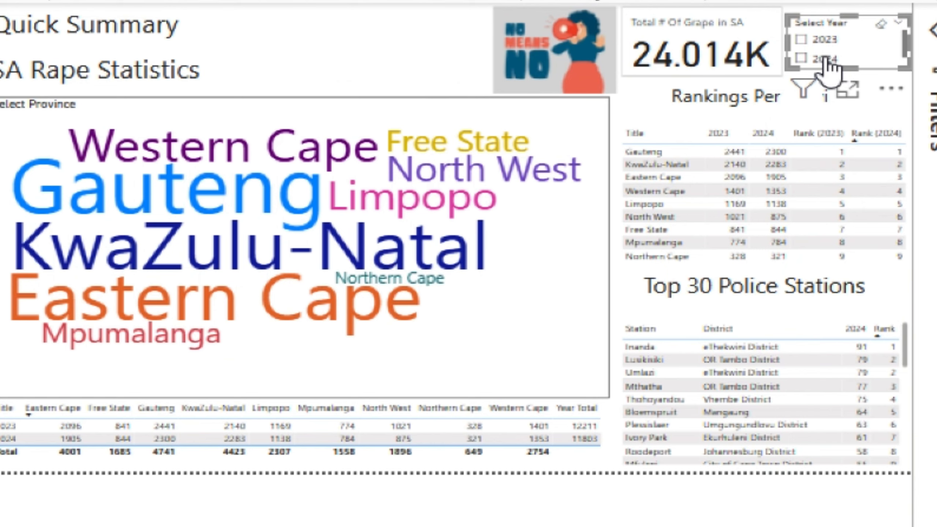
pyautogui.click(828, 71)
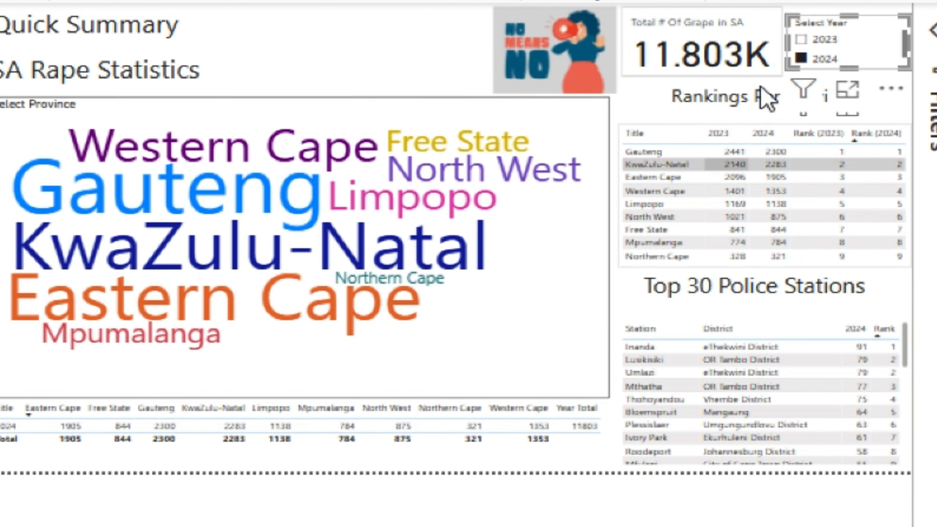
# Filter the report to 2023 with the Select Year slicer, and clear the year selection again.
pyautogui.click(825, 41)
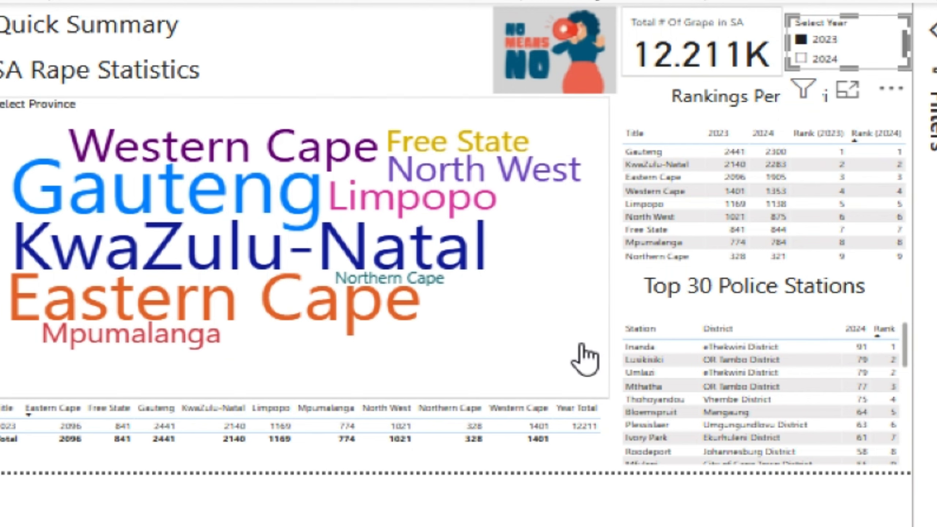
pyautogui.click(826, 42)
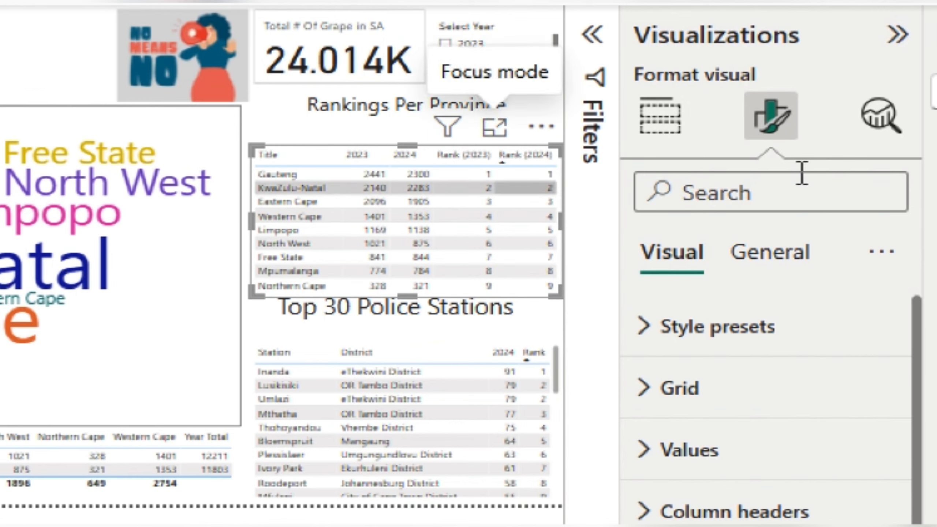
# Show the build settings of the Rankings Per Province table and examine its columns and the matching SA Rape Stats 2 fields.
pyautogui.click(659, 135)
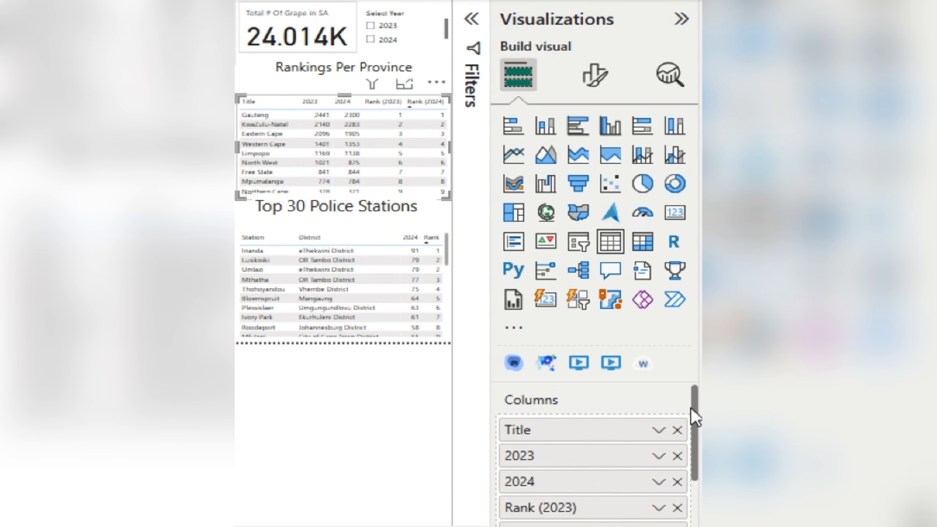
pyautogui.scroll(-3, 693, 415)
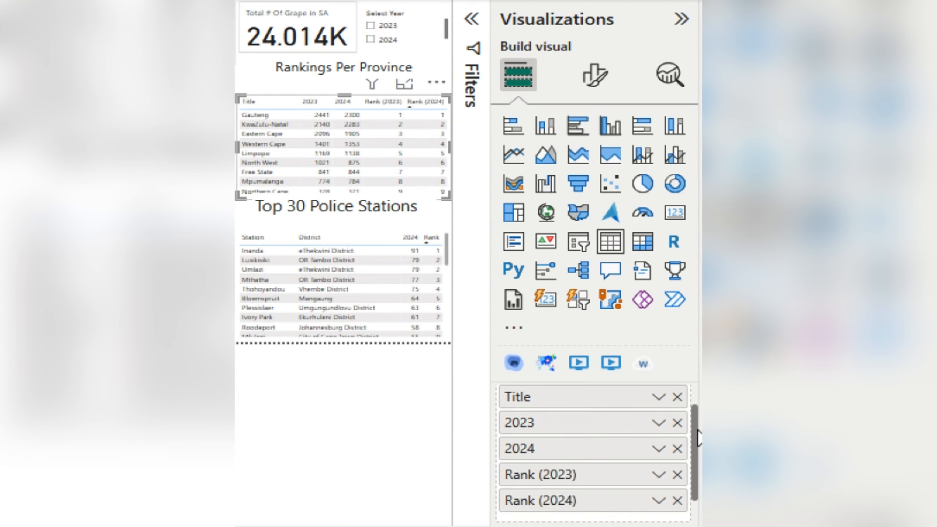
pyautogui.moveTo(695, 415); pyautogui.dragTo(695, 414)
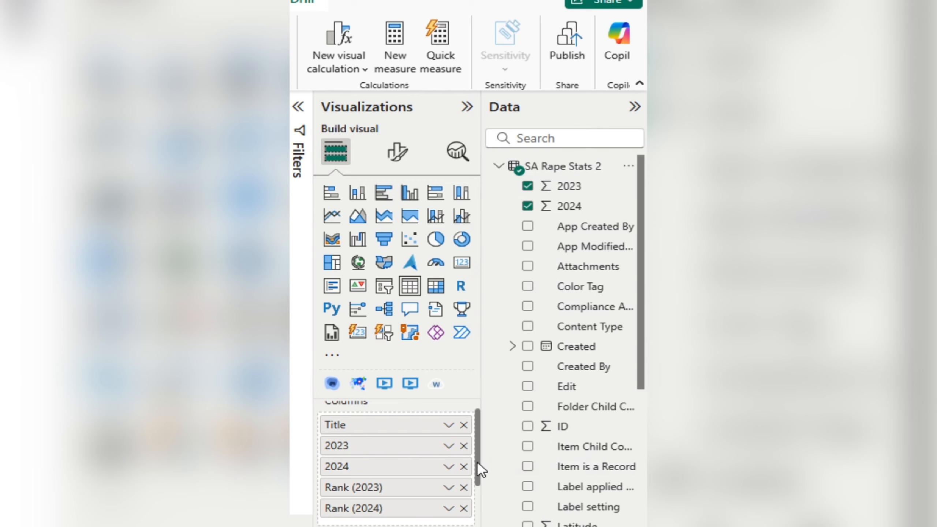
pyautogui.moveTo(475, 464); pyautogui.dragTo(474, 485)
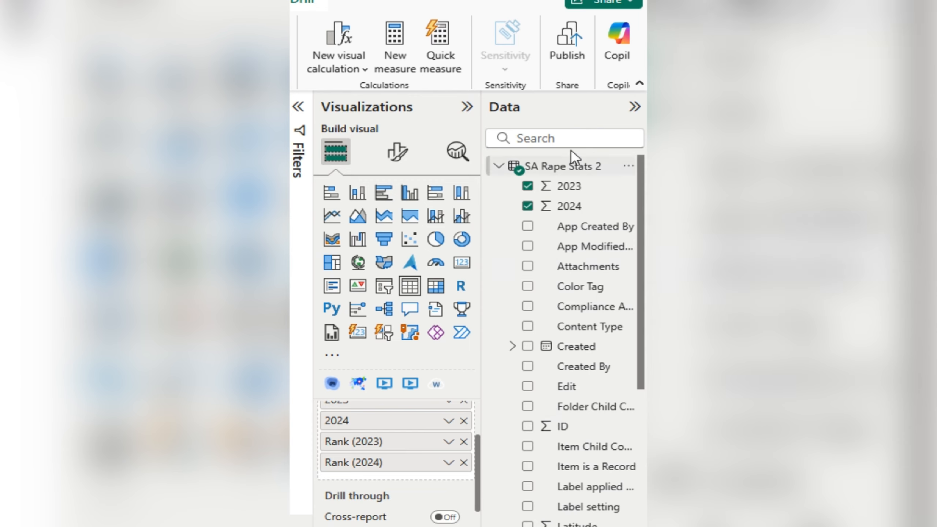
pyautogui.moveTo(577, 168)
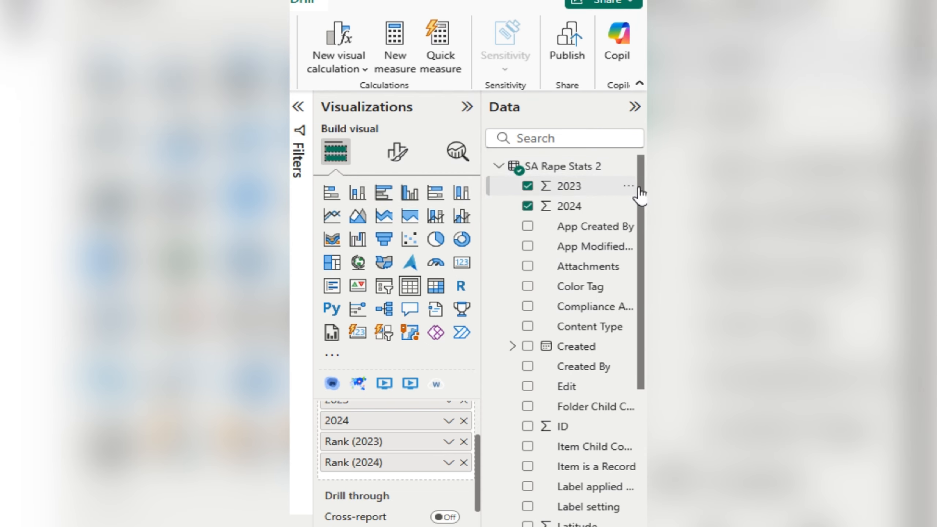
pyautogui.moveTo(639, 189); pyautogui.dragTo(627, 282)
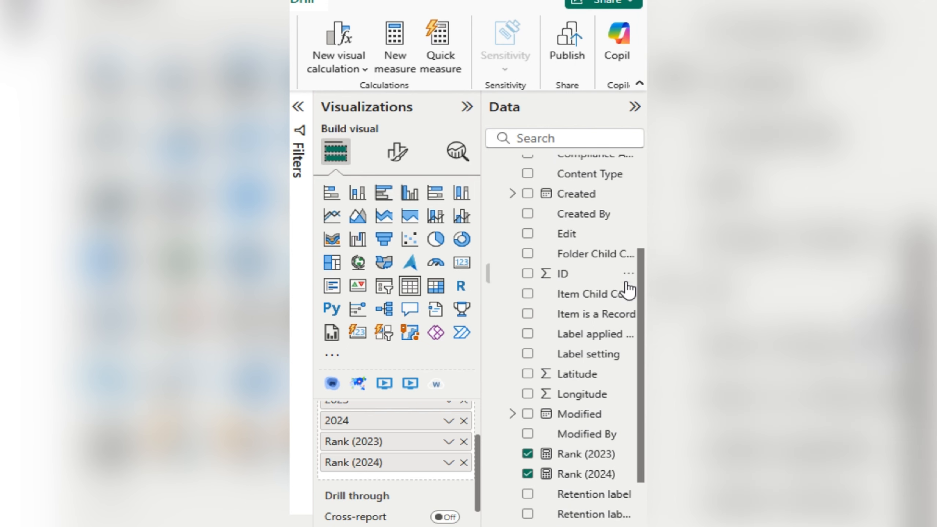
# Compare the Rank (2023) and Rank (2024) measures, highlight the RANKX expression of Rank (2023), and leave the formula unedited.
pyautogui.click(584, 457)
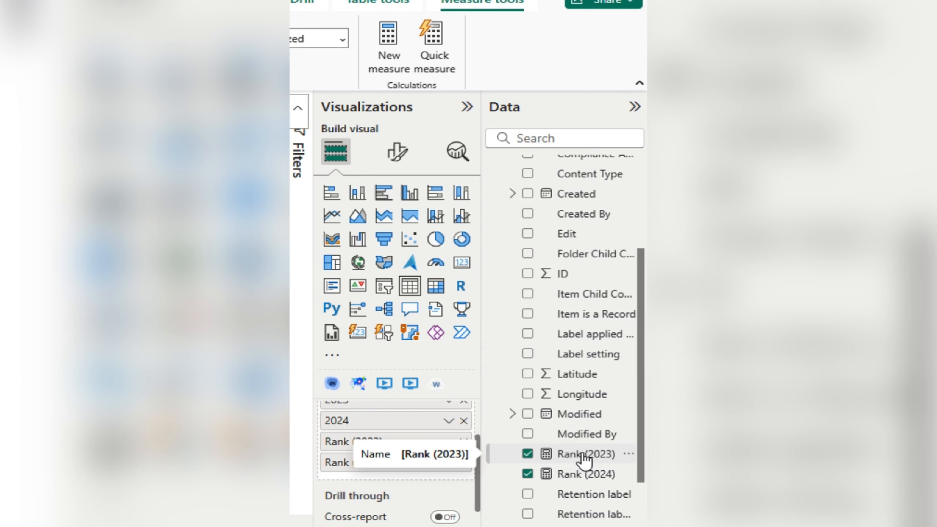
pyautogui.click(583, 455)
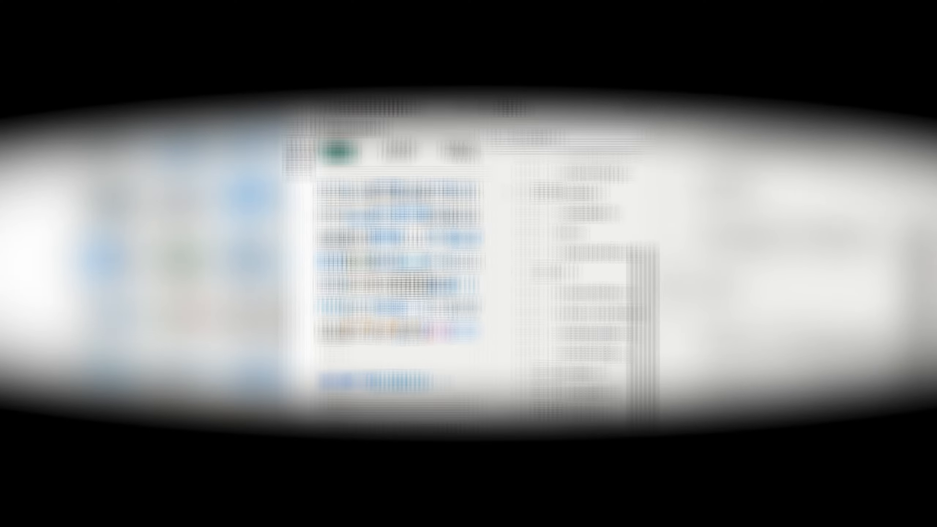
pyautogui.click(586, 474)
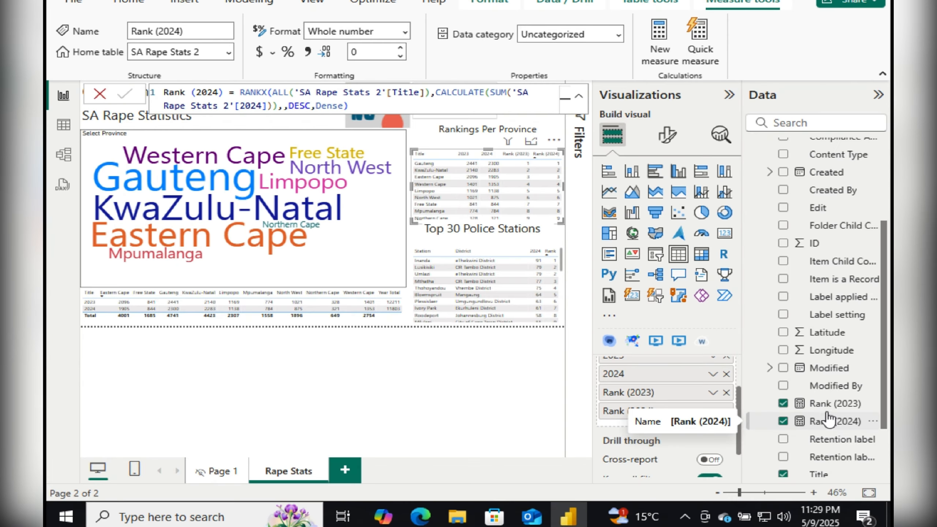
pyautogui.click(831, 404)
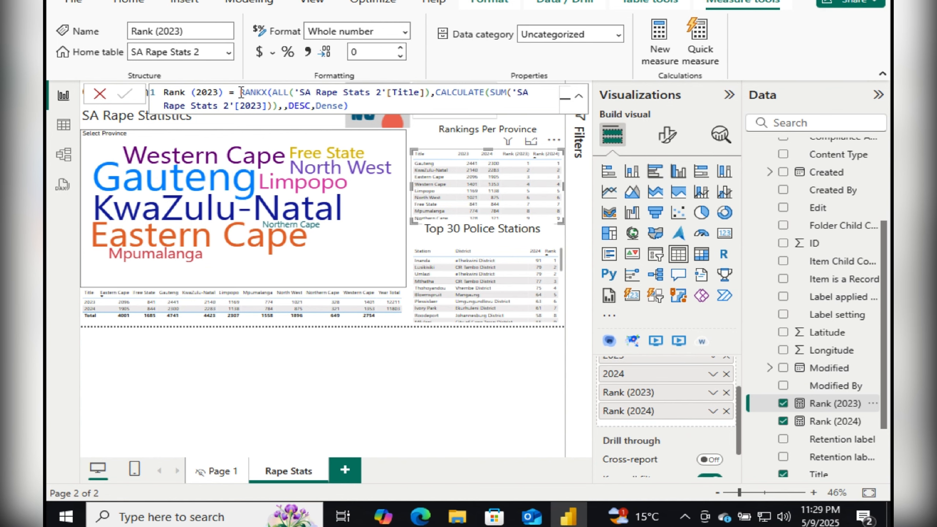
pyautogui.moveTo(241, 92); pyautogui.dragTo(389, 118)
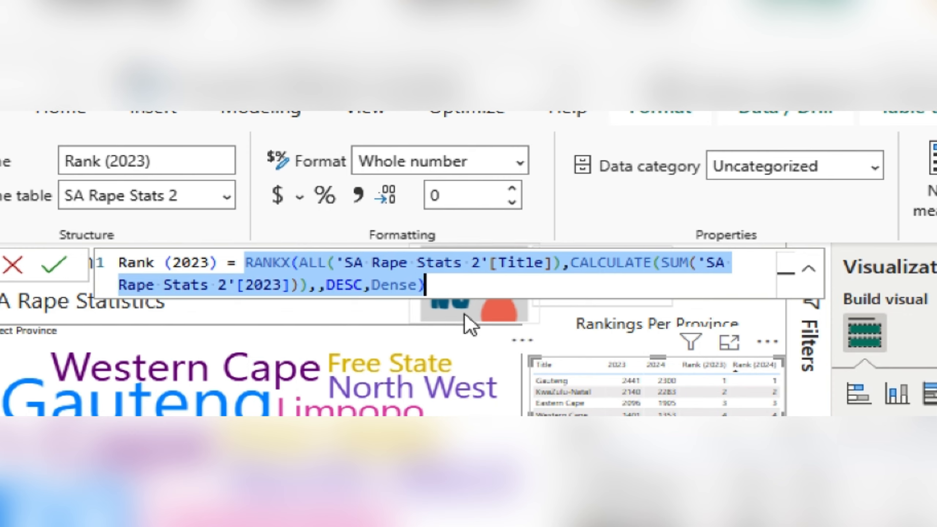
pyautogui.click(466, 289)
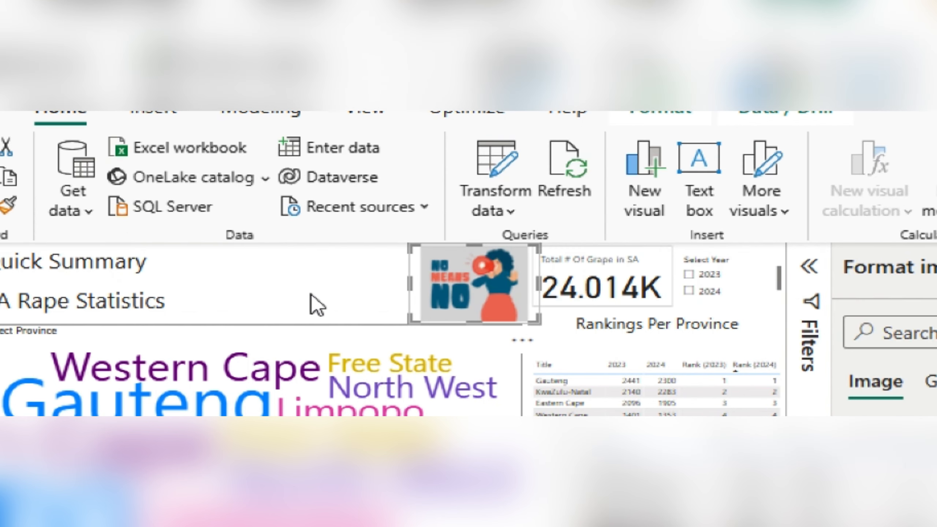
pyautogui.click(372, 312)
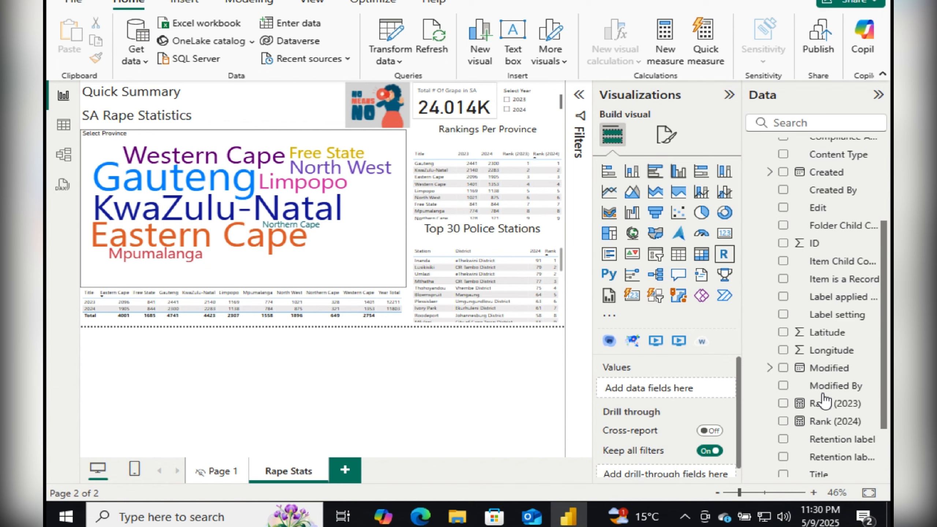
# Open the Rank (2024) measure's formula and examine its name and the 2024 column reference.
pyautogui.click(819, 421)
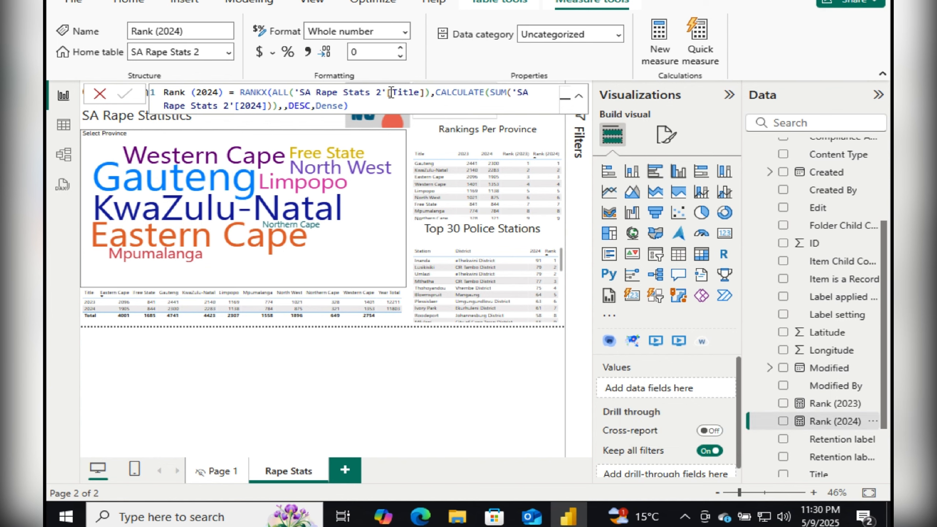
pyautogui.click(257, 106)
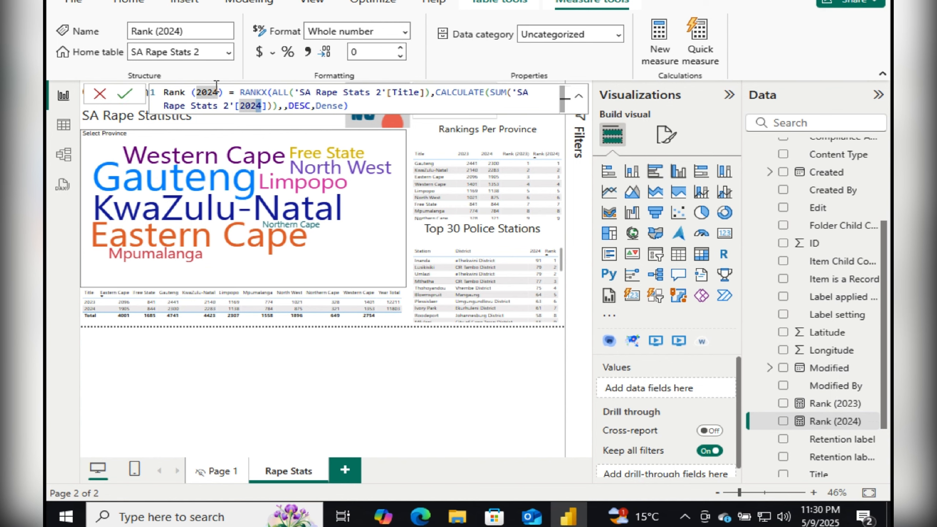
pyautogui.click(227, 92)
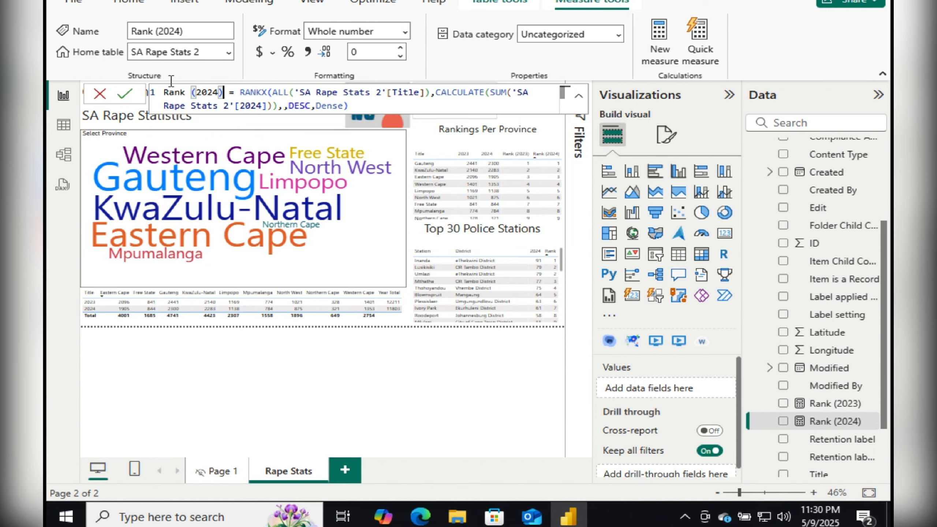
pyautogui.moveTo(225, 91); pyautogui.dragTo(164, 92)
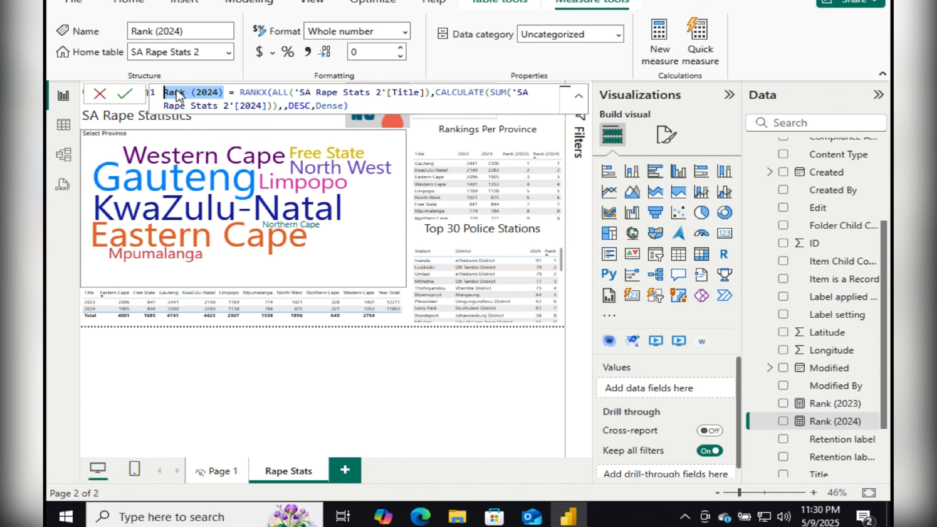
pyautogui.click(262, 105)
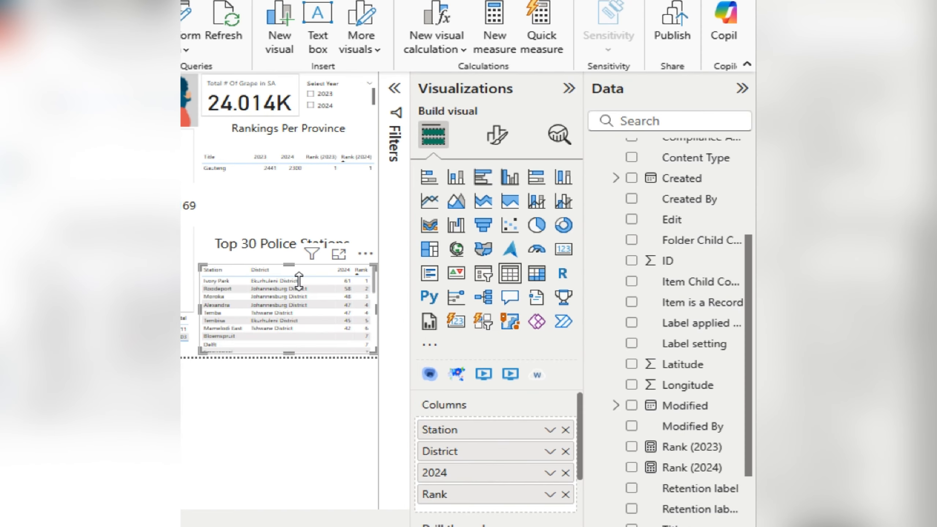
# Clear the cross-filter from the Top 30 Police Stations visual, collapse SA Rape Stats 2 and expand Top 30 Police Station Rape Report Data.
pyautogui.click(298, 280)
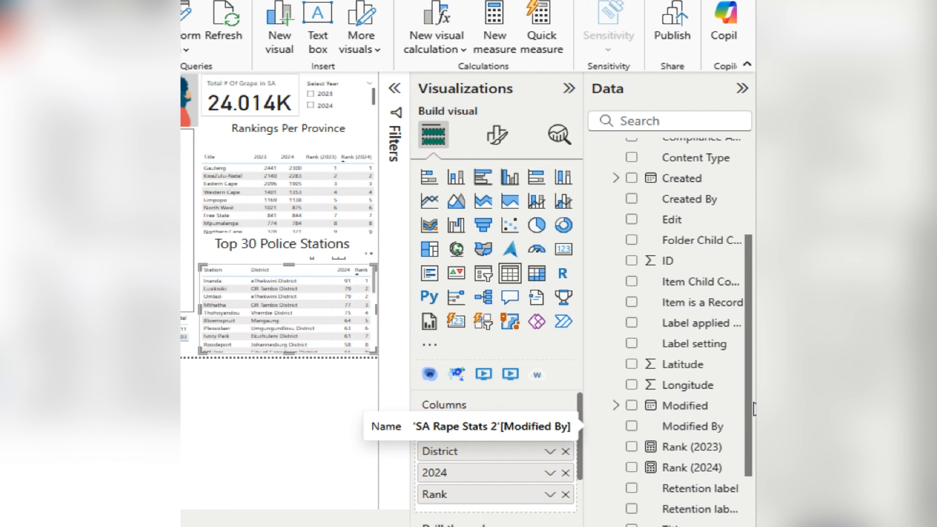
pyautogui.scroll(5, 748, 295)
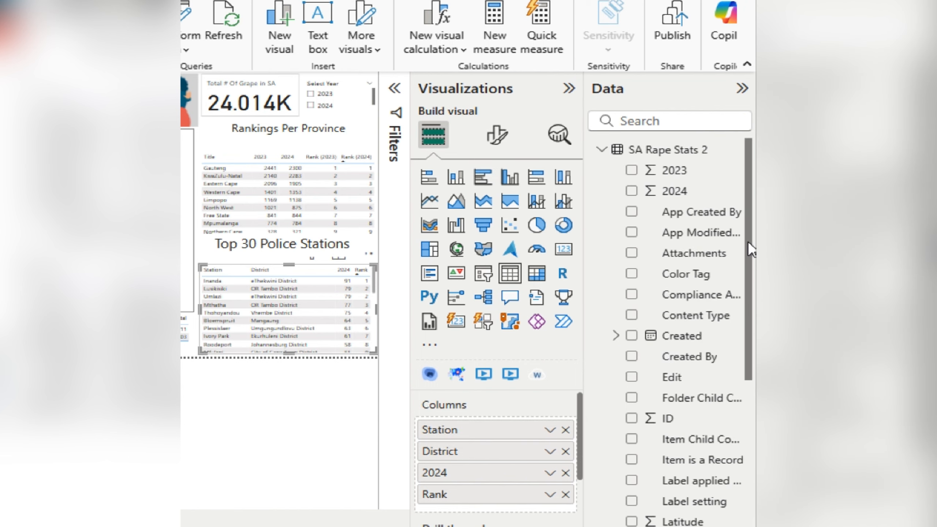
pyautogui.click(601, 149)
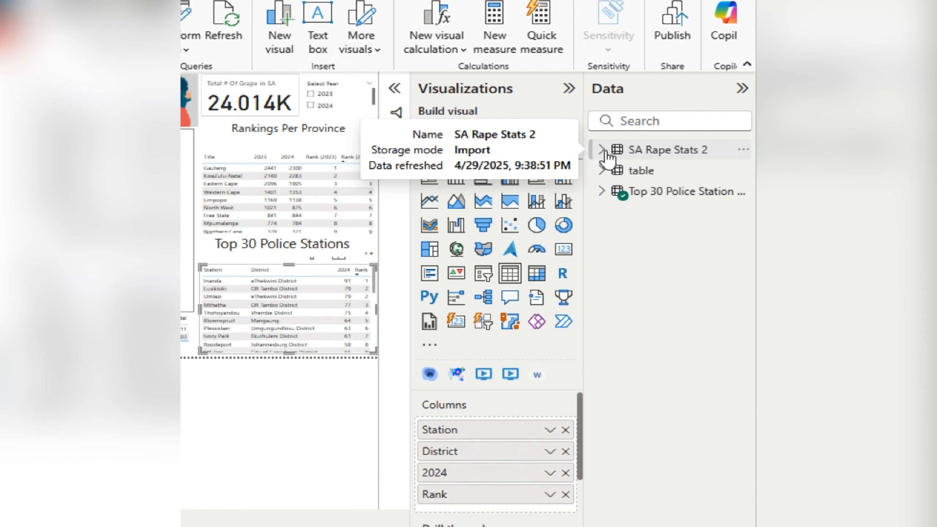
pyautogui.click(602, 191)
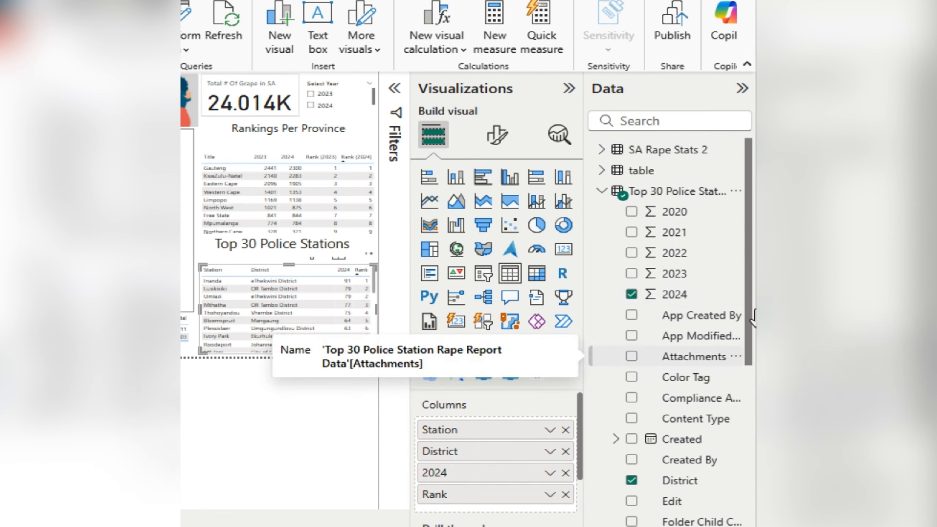
# Look through the police station table's fields and examine the RANKX formula of its Rank measure.
pyautogui.scroll(-5, 750, 327)
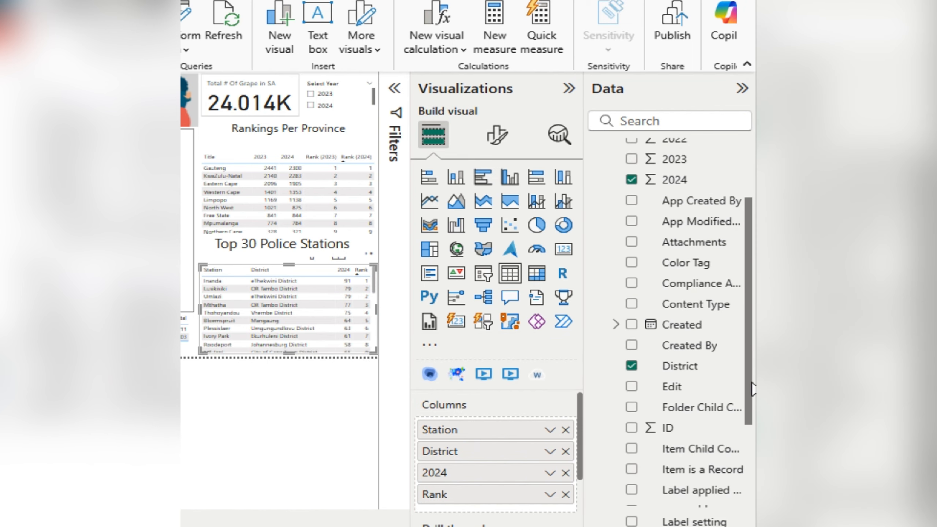
pyautogui.scroll(-3, 750, 440)
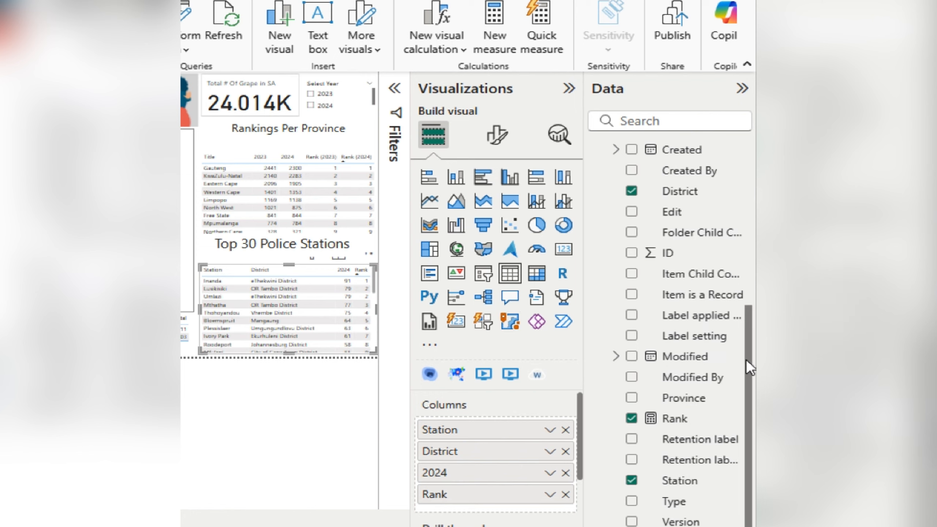
pyautogui.moveTo(746, 350); pyautogui.dragTo(745, 171)
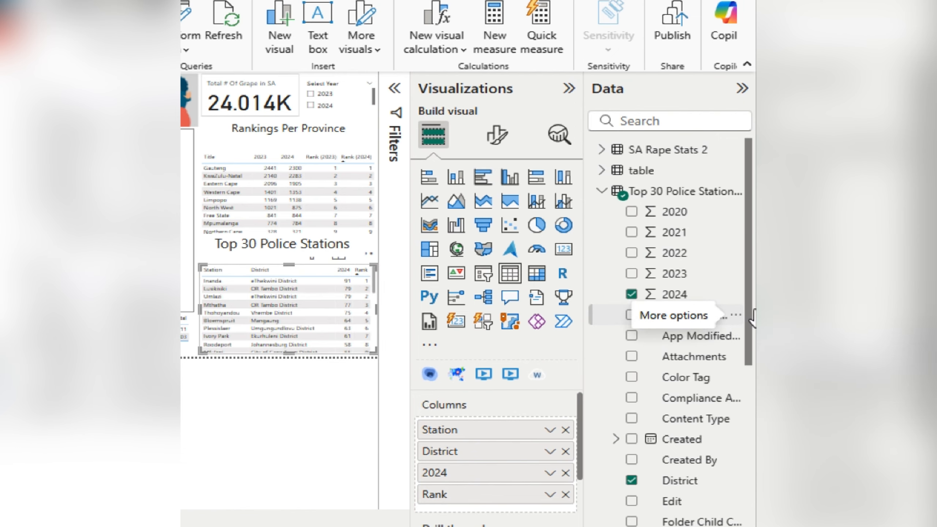
pyautogui.moveTo(750, 314); pyautogui.dragTo(746, 485)
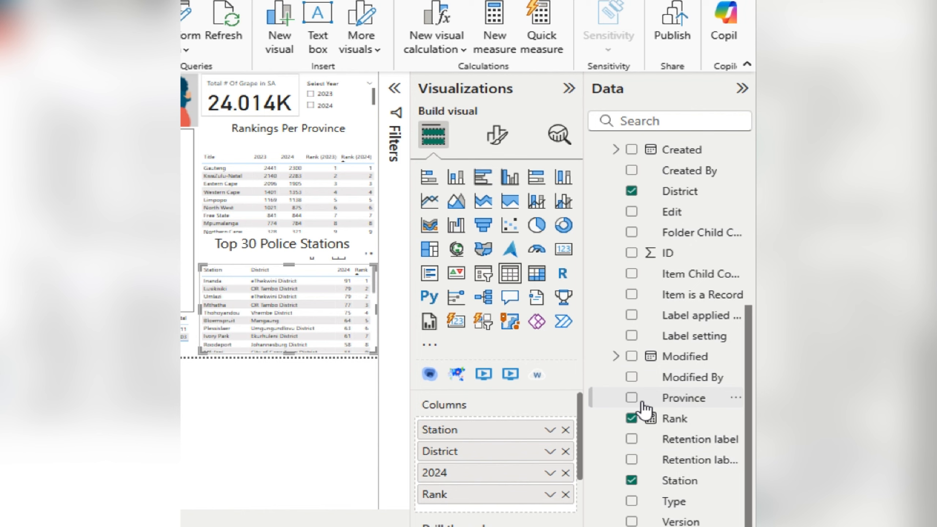
pyautogui.click(673, 425)
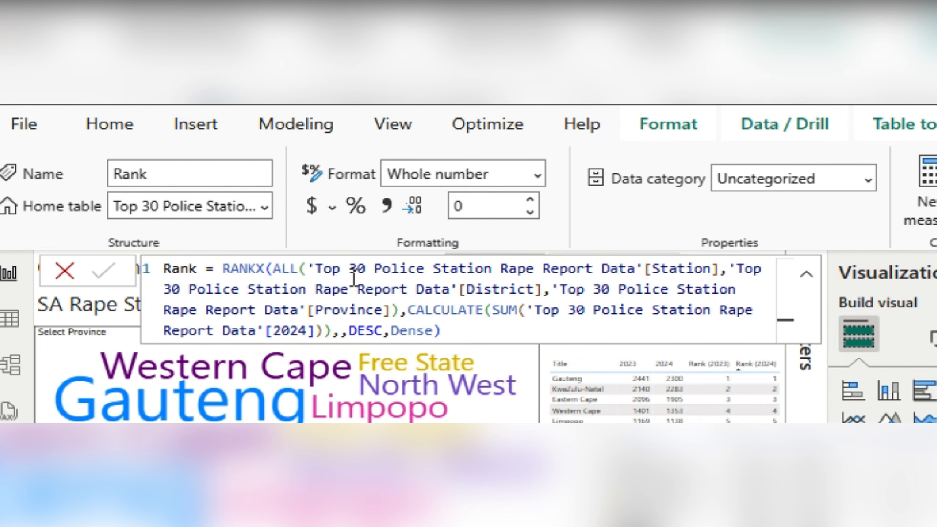
pyautogui.click(250, 269)
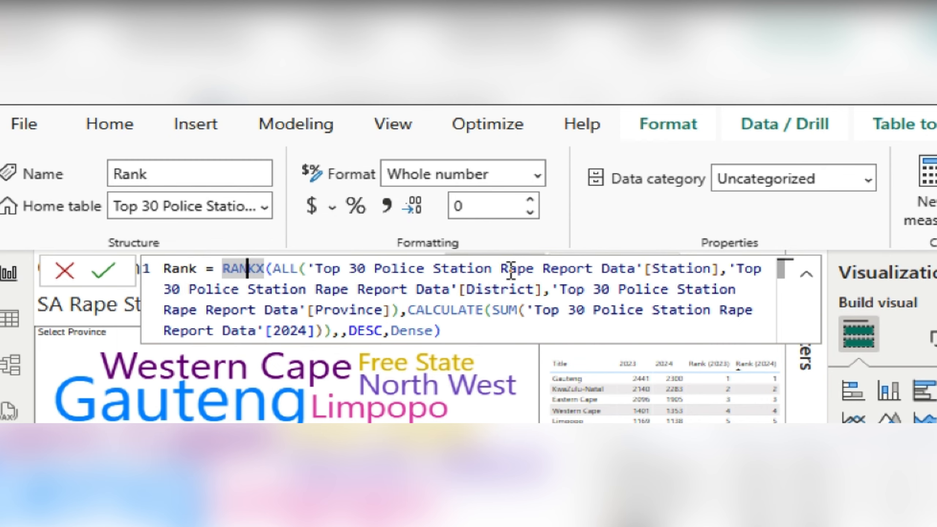
pyautogui.click(627, 268)
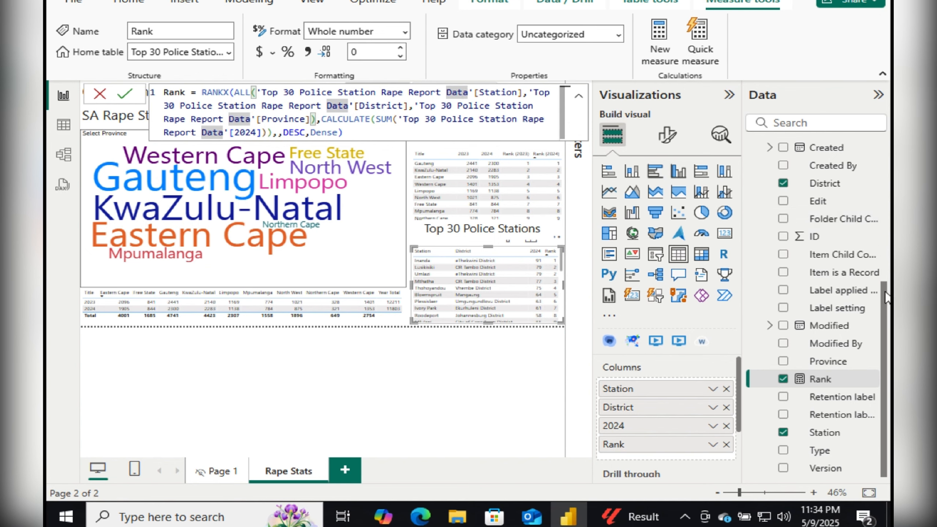
# Collapse the Top 30 Police Station Rape Report Data table and close the Rank formula without editing it.
pyautogui.scroll(6, 836, 184)
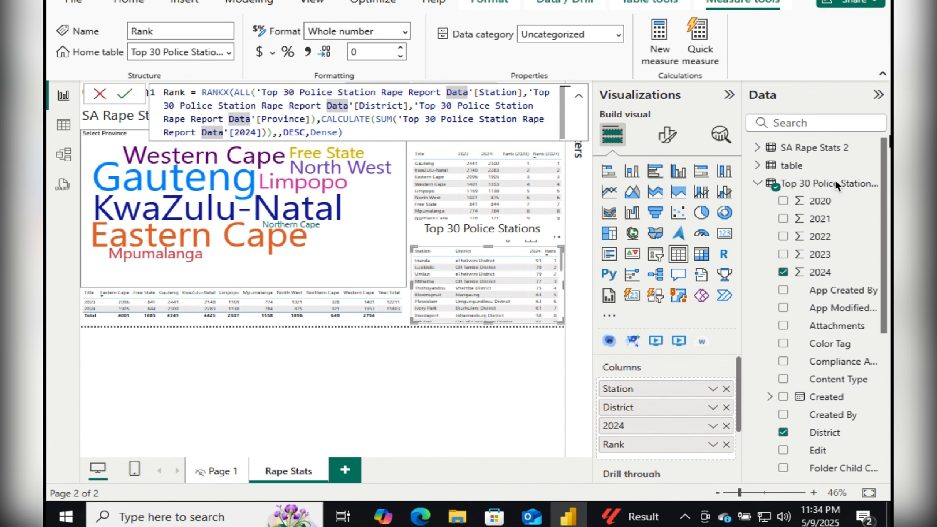
pyautogui.click(758, 183)
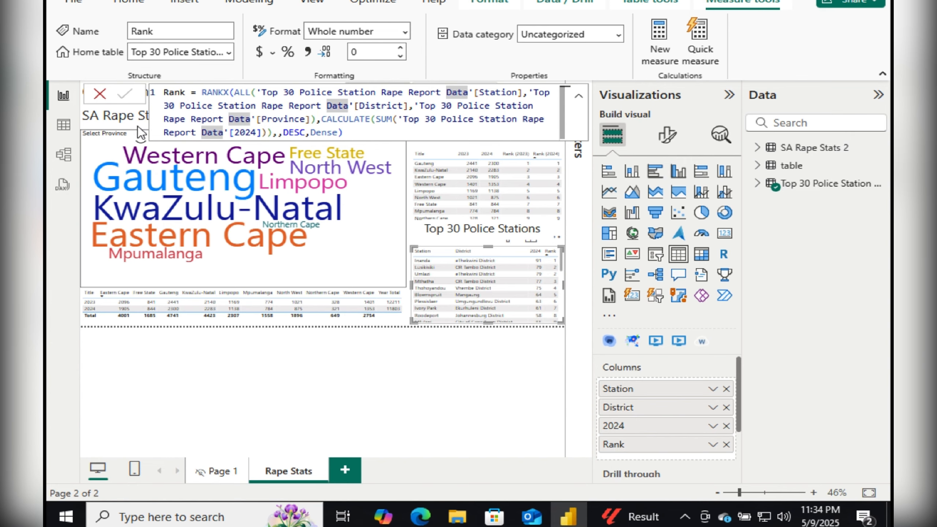
pyautogui.click(100, 93)
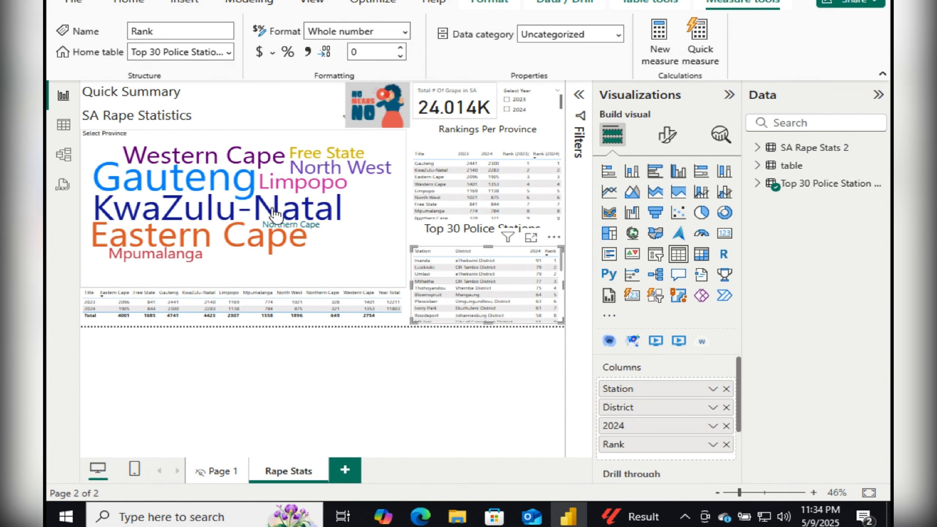
pyautogui.moveTo(218, 219)
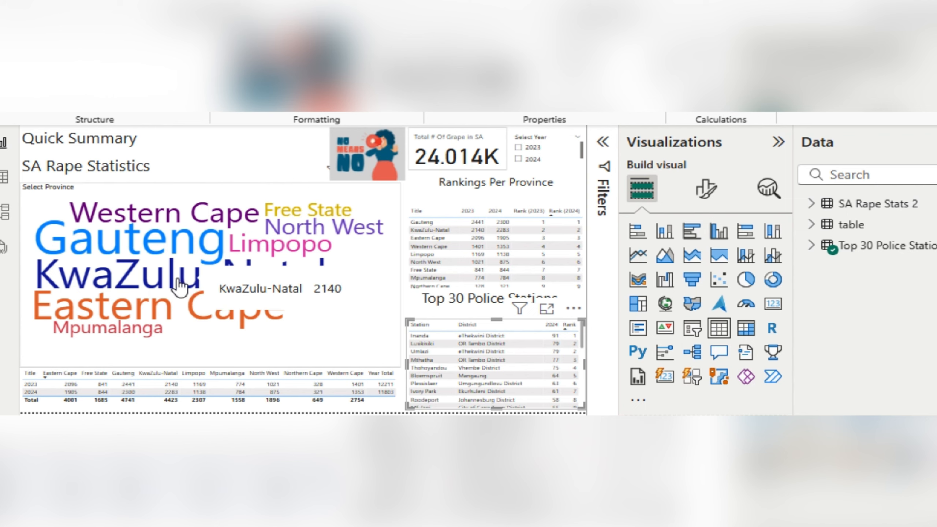
# Cross-filter the report by KwaZulu-Natal in the province word cloud, clear the selection and check which table feeds the word cloud.
pyautogui.click(179, 284)
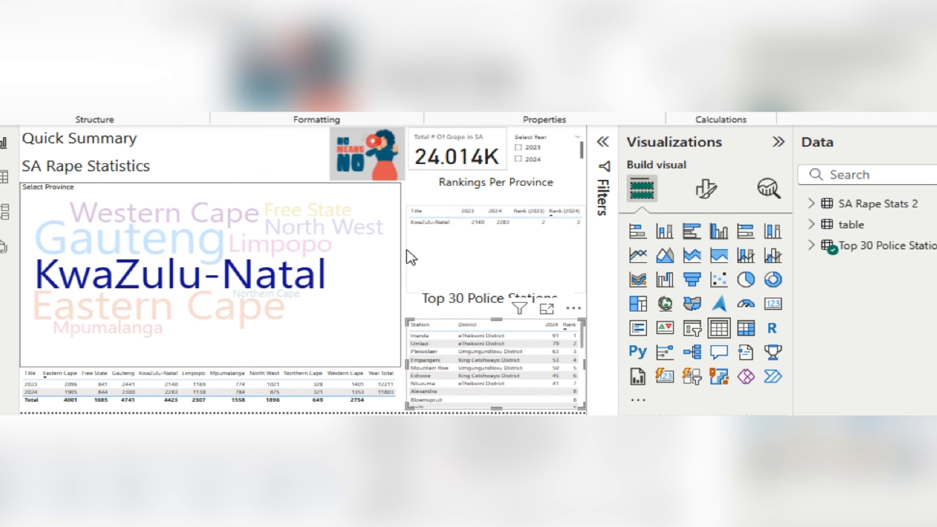
pyautogui.click(358, 298)
pyautogui.click(358, 298)
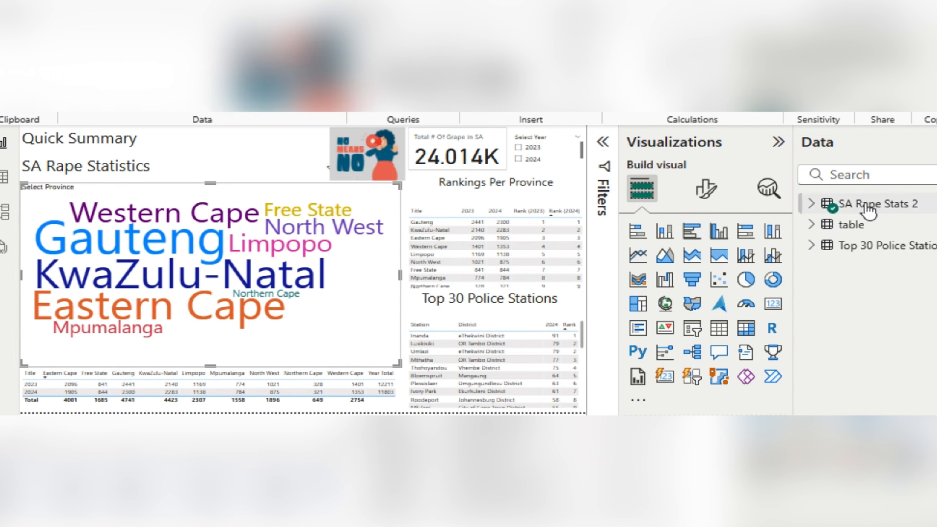
pyautogui.moveTo(864, 209)
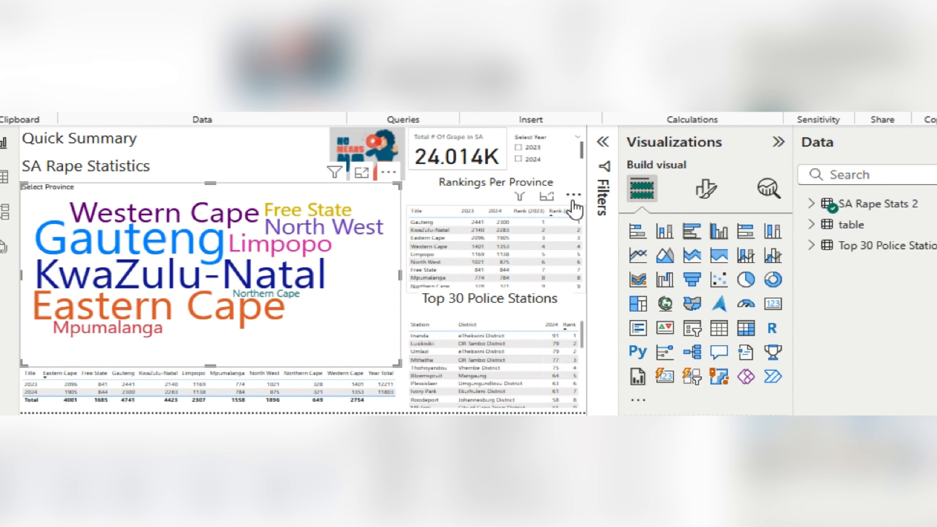
# Select the Rankings Per Province visual, dismissing its options unchanged, and check which table supplies its data.
pyautogui.click(573, 195)
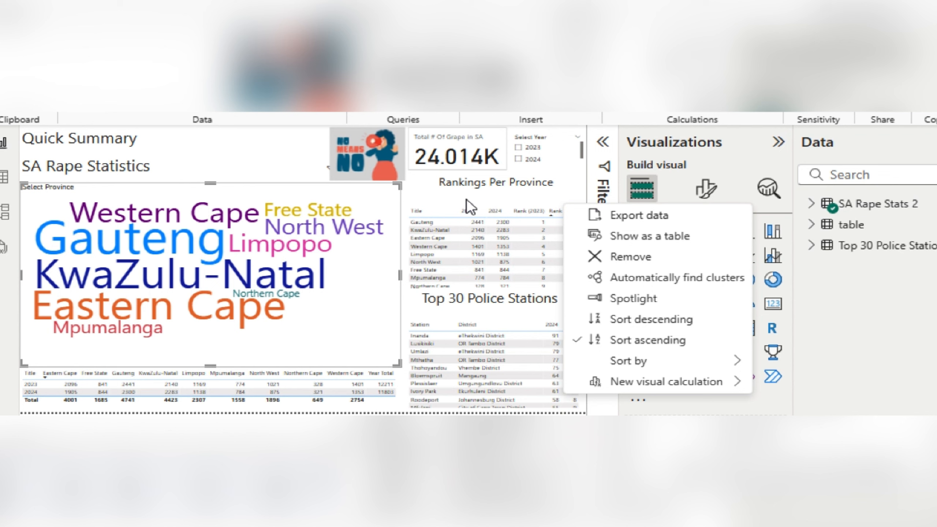
pyautogui.press('Escape')
pyautogui.press('Escape')
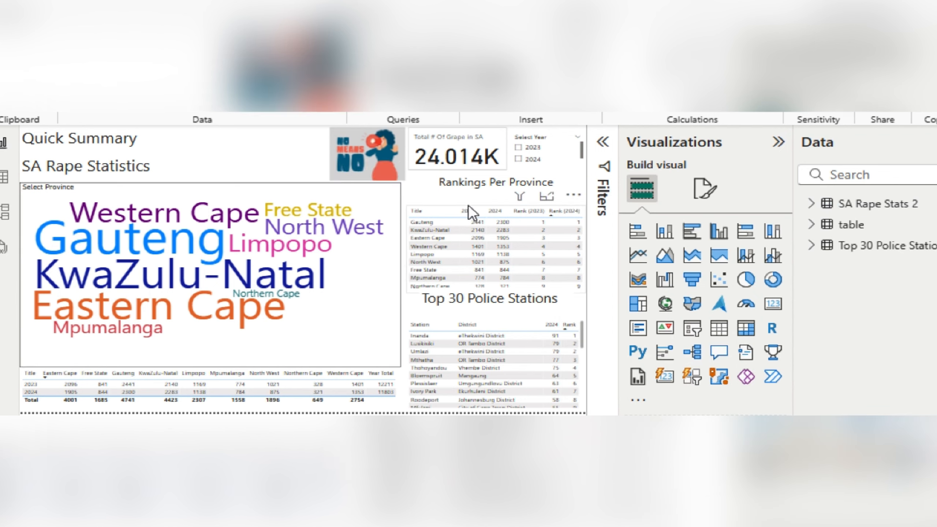
pyautogui.click(468, 205)
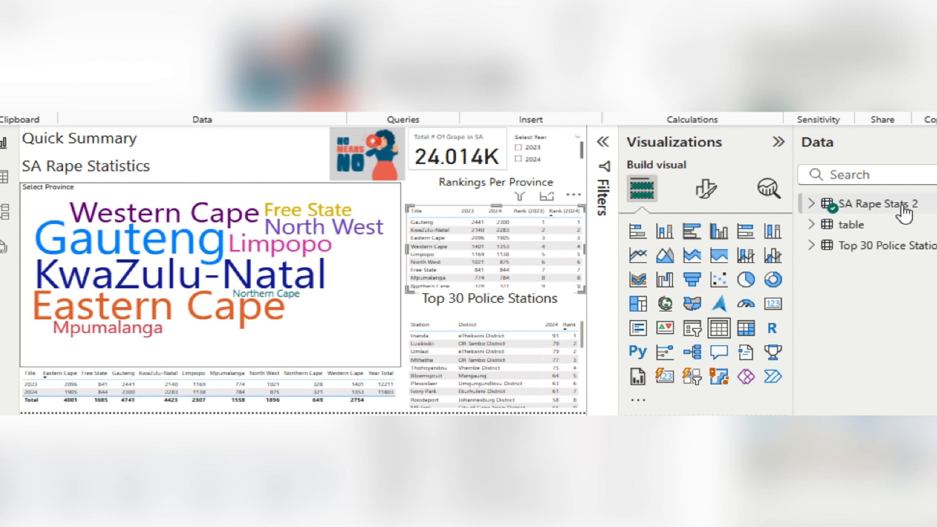
pyautogui.moveTo(894, 214)
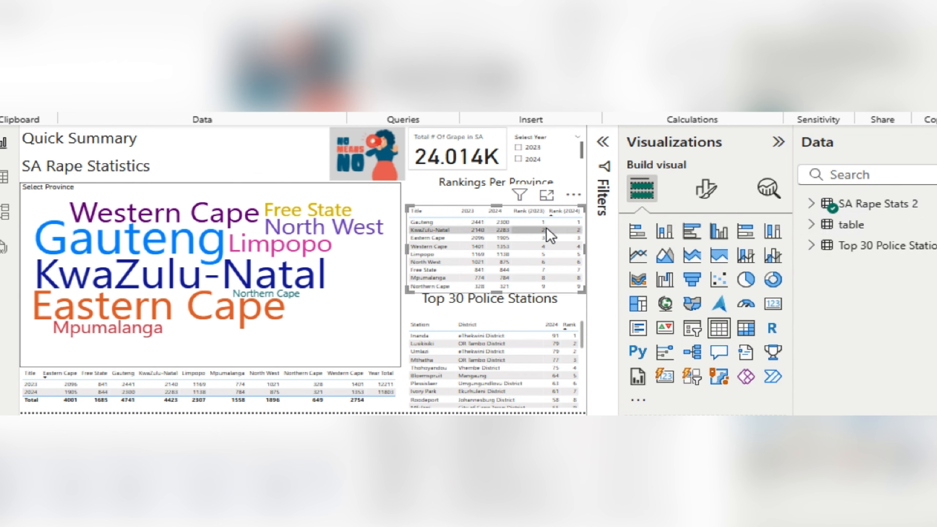
# Select KwaZulu-Natal in the word cloud, compare the filtered police station and province ranking rows, and clear the selection.
pyautogui.click(348, 284)
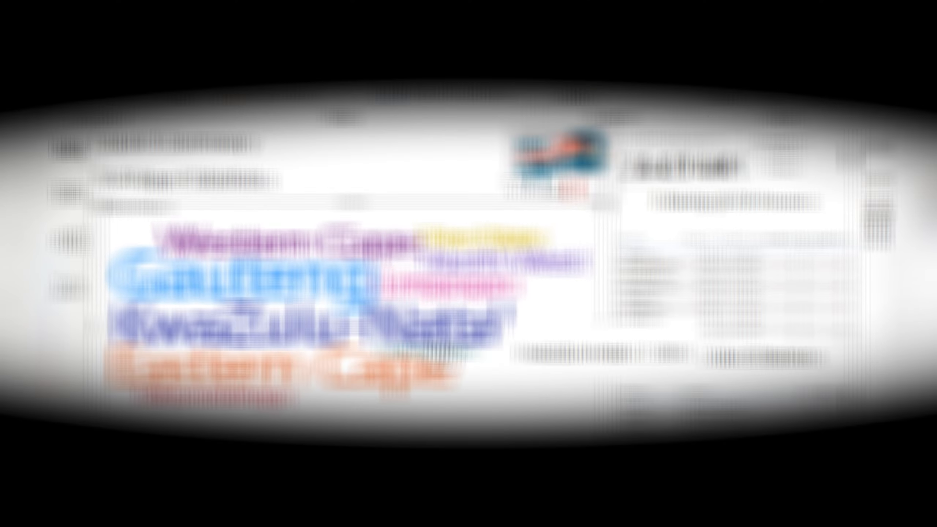
pyautogui.moveTo(185, 275)
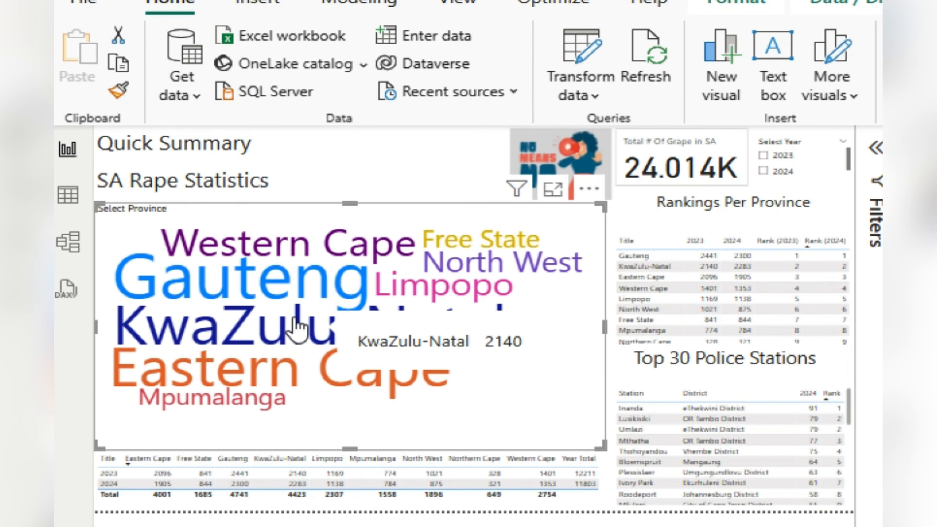
pyautogui.click(321, 333)
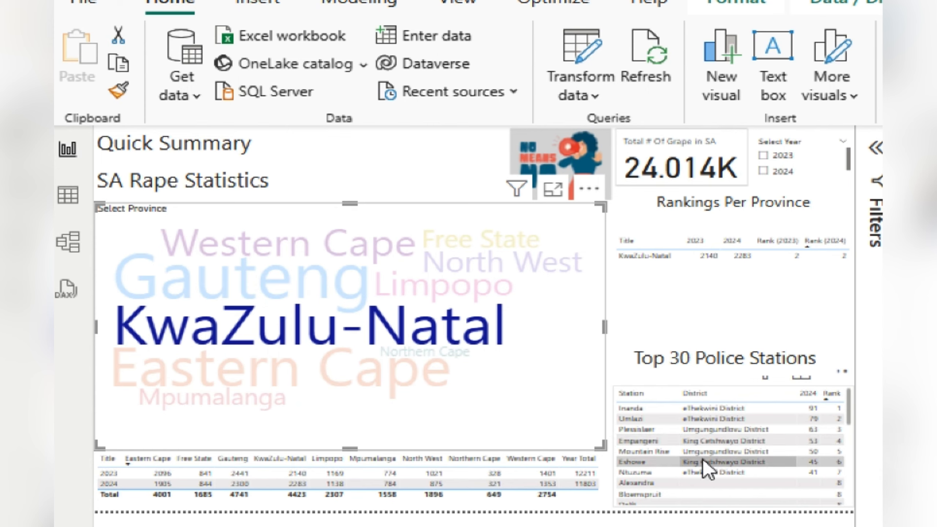
pyautogui.moveTo(413, 321)
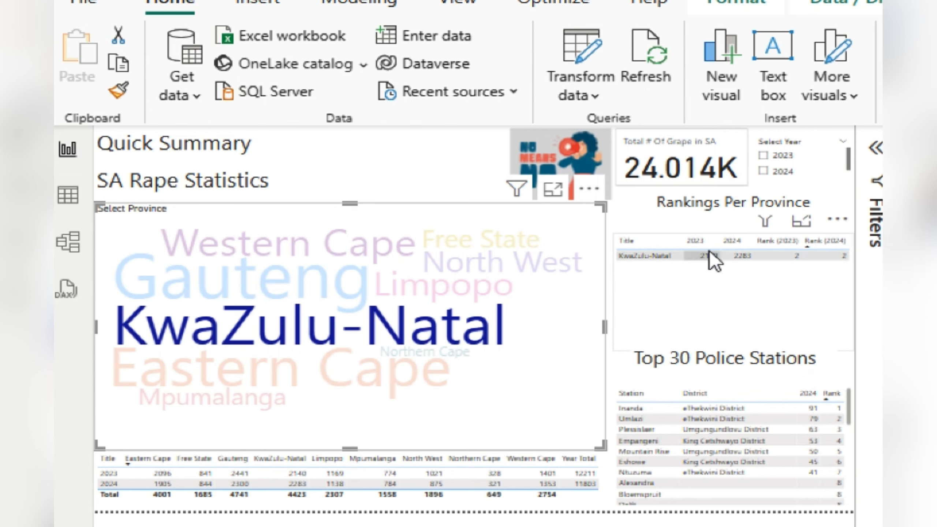
pyautogui.click(331, 340)
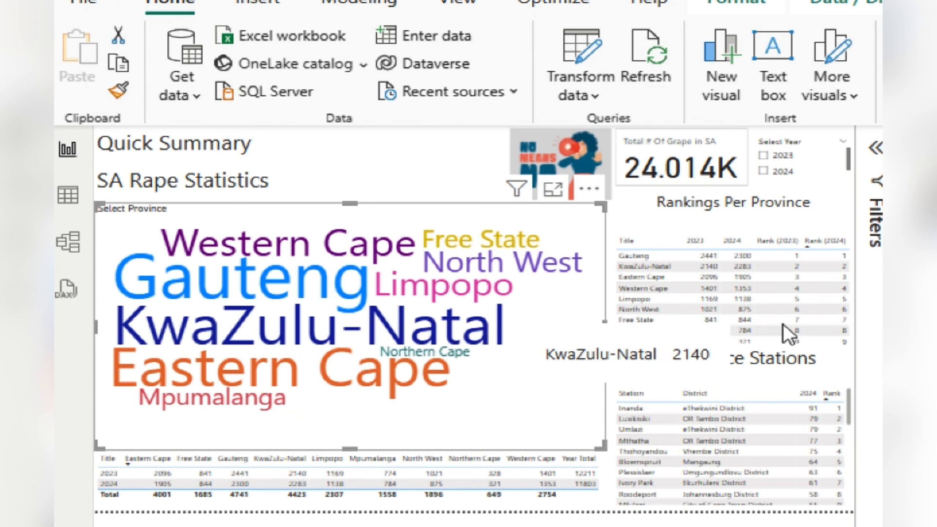
# Inspect KwaZulu-Natal's police stations, cross-filter the report by the Alexandra station in Johannesburg District and clear that filter.
pyautogui.click(211, 335)
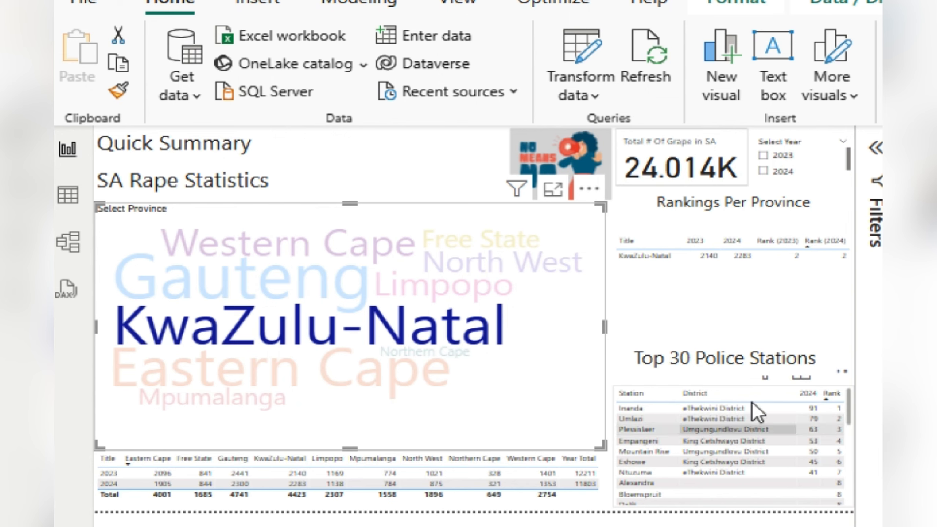
pyautogui.click(703, 478)
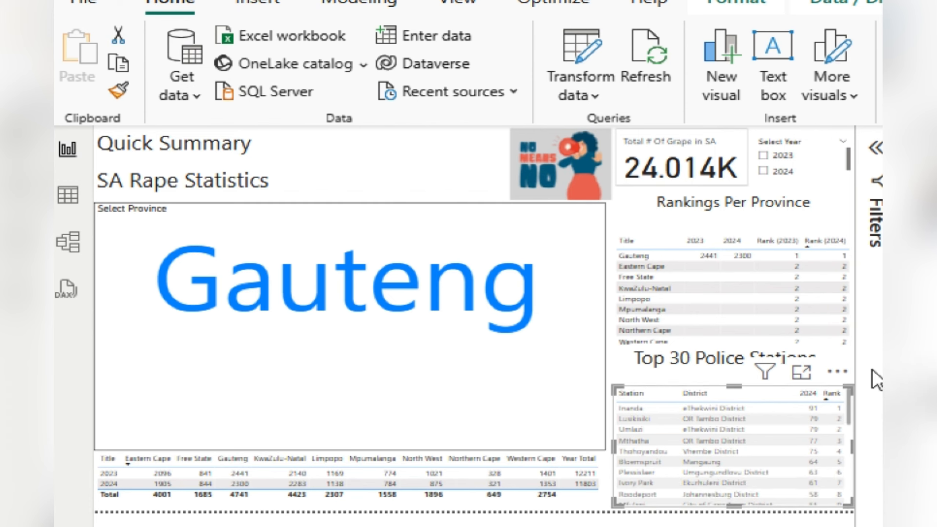
pyautogui.moveTo(847, 408); pyautogui.dragTo(845, 470)
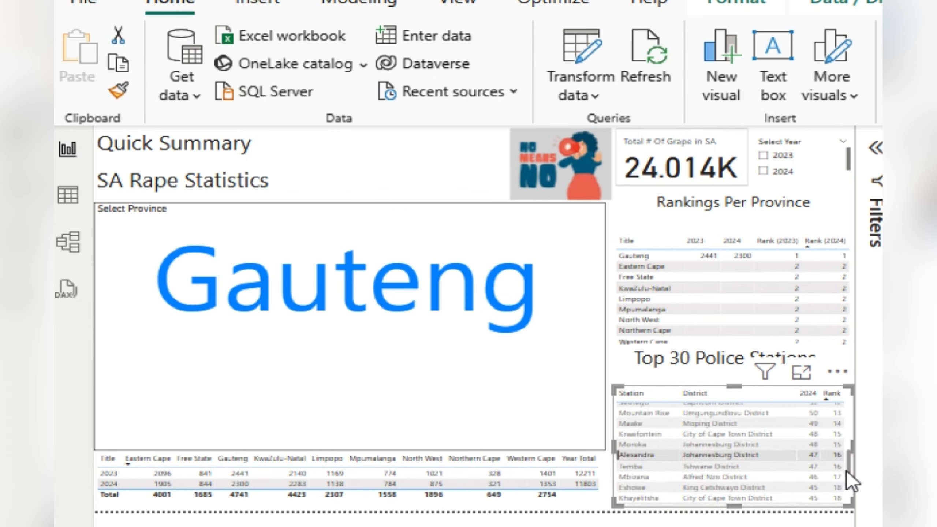
pyautogui.click(697, 451)
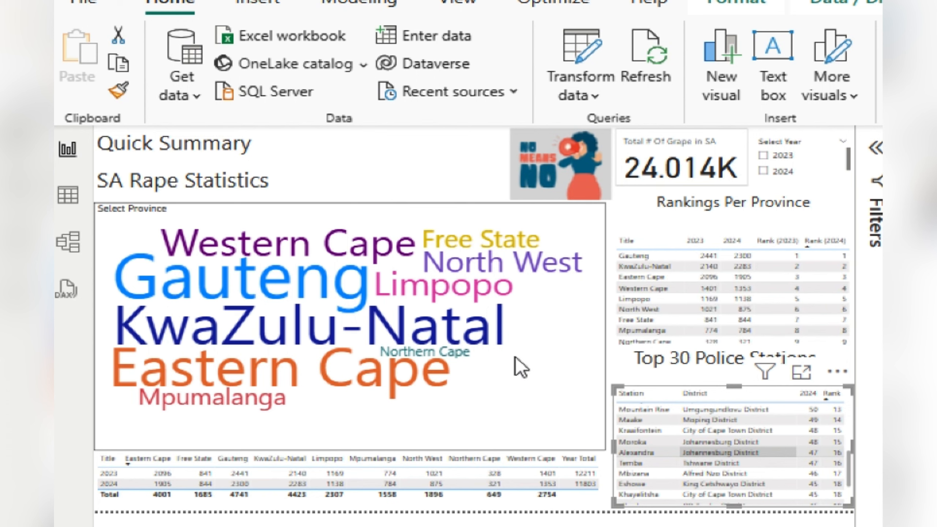
# Check how selecting KwaZulu-Natal affects the Top 30 Police Stations list, clear the selection and return the list to its first rows.
pyautogui.moveTo(414, 362)
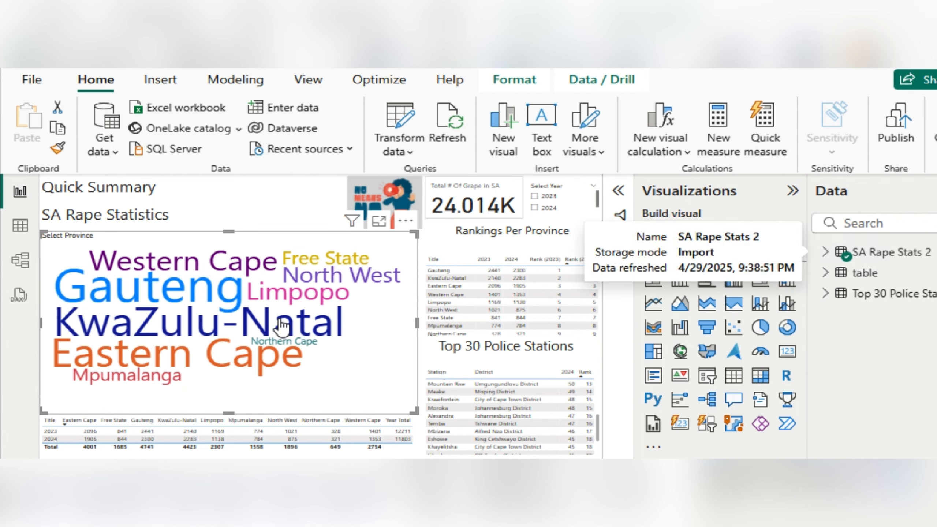
pyautogui.moveTo(326, 338)
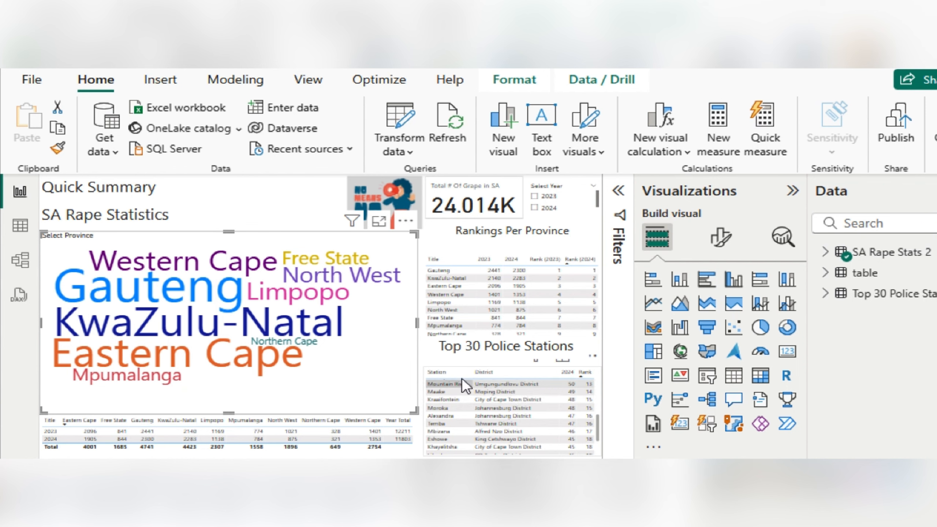
pyautogui.click(265, 329)
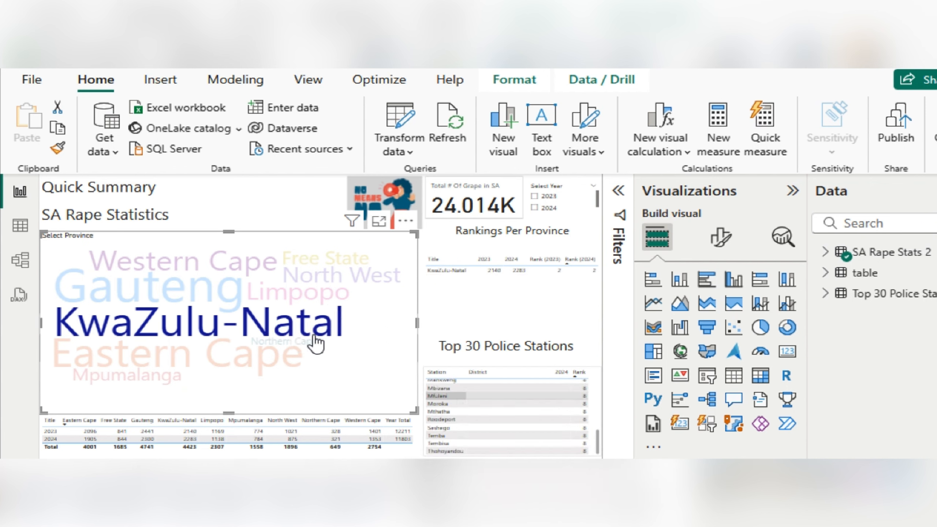
pyautogui.click(287, 328)
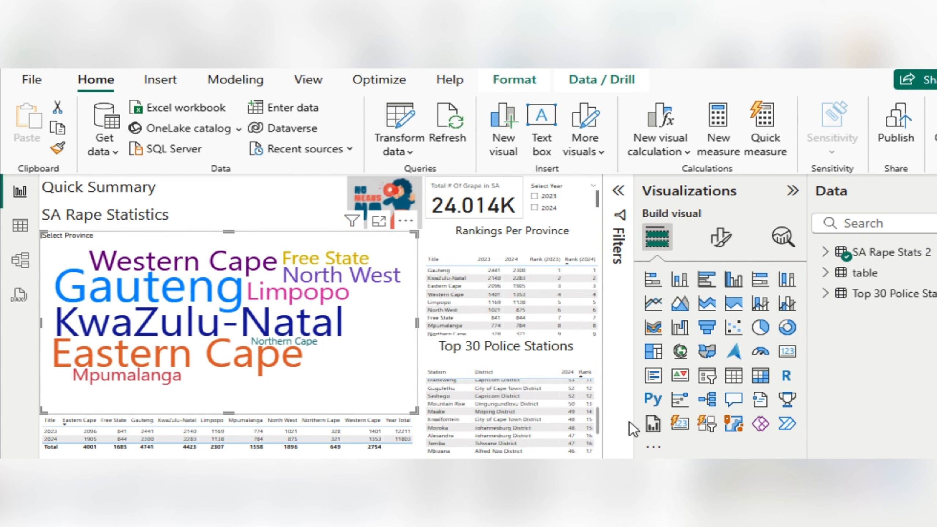
pyautogui.moveTo(600, 424); pyautogui.dragTo(598, 342)
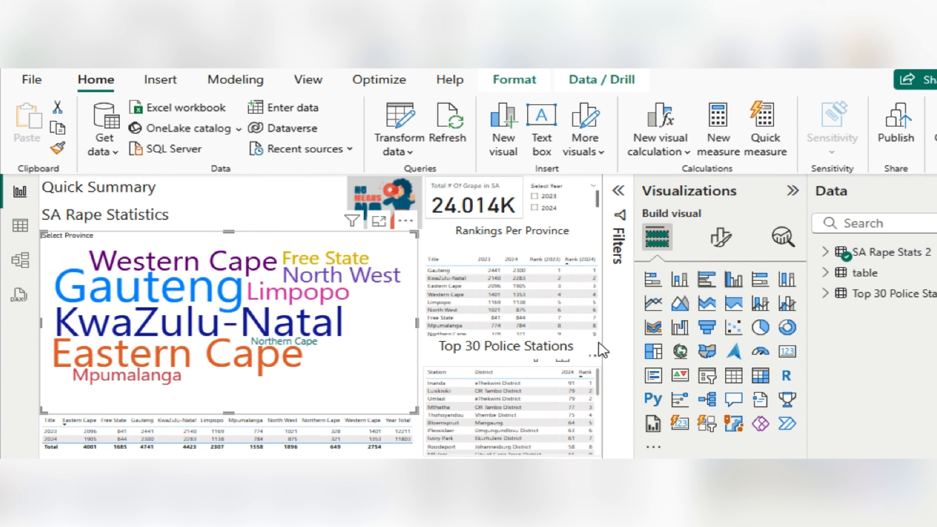
# Filter the report by KwaZulu-Natal once more, examine the Rankings Per Province and Top 30 Police Stations visuals, and remove the filter.
pyautogui.click(229, 324)
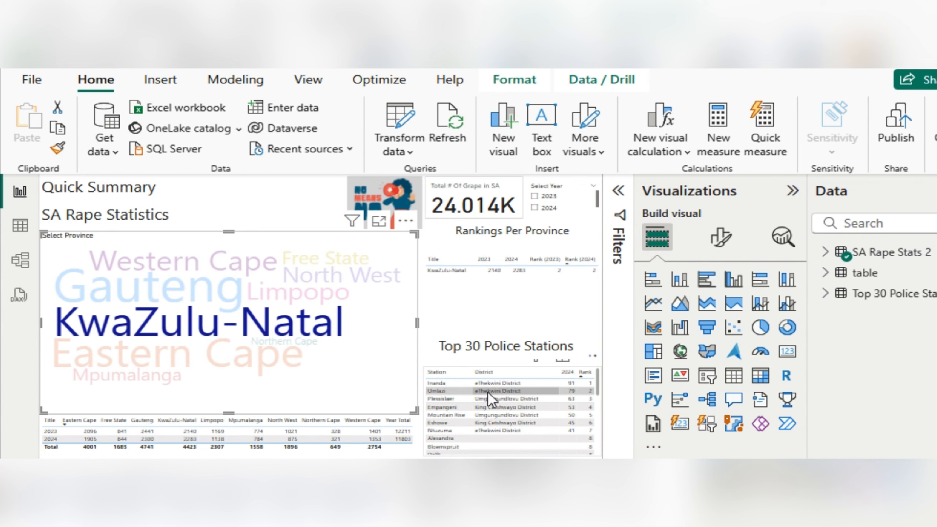
pyautogui.click(501, 297)
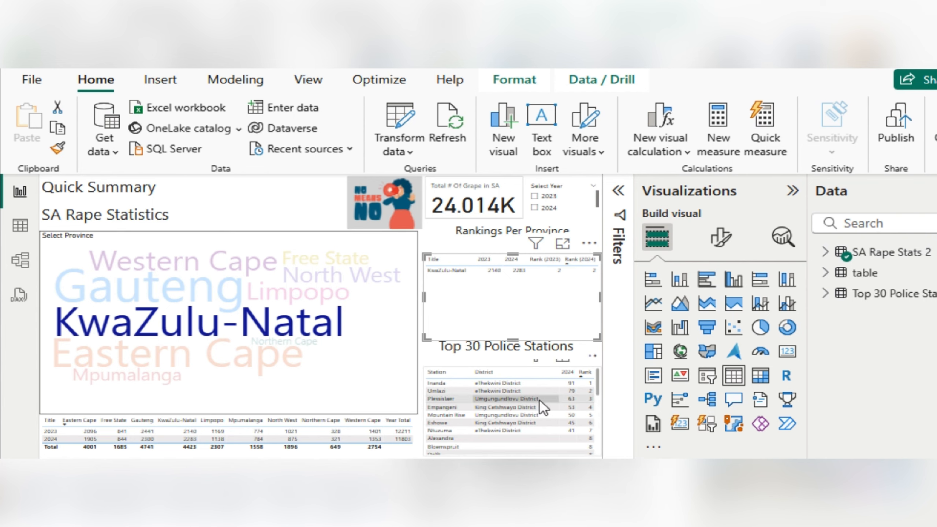
pyautogui.click(379, 308)
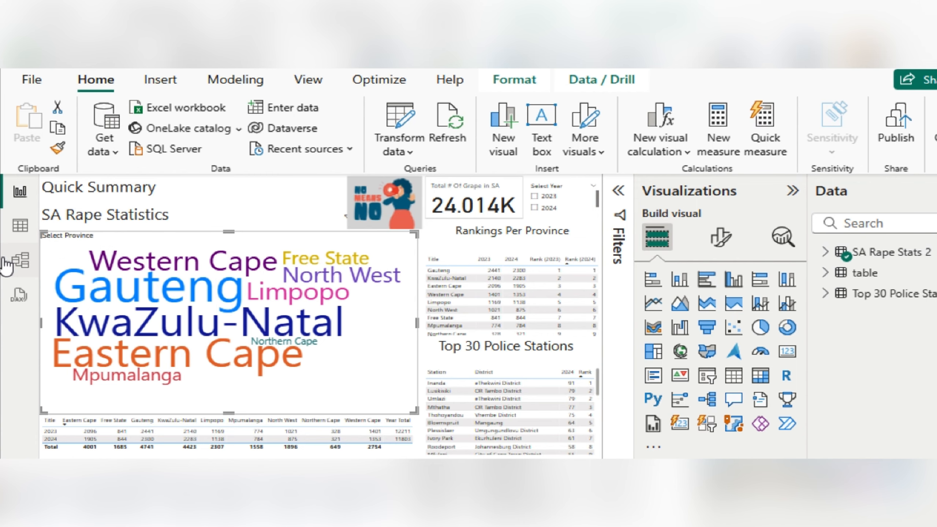
# Switch to the model view and open the relationship between SA Rape Stats 2 and Top 30 Police Station Rape Report Data.
pyautogui.click(21, 267)
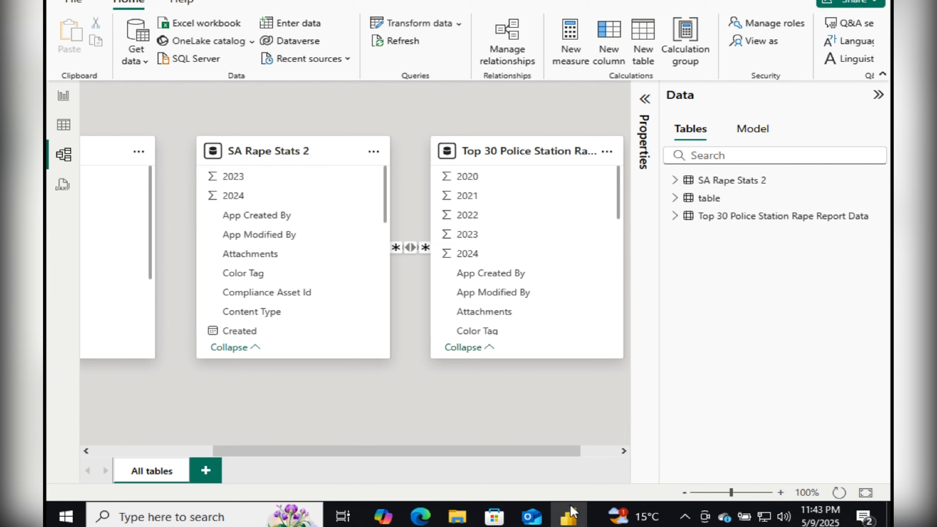
pyautogui.moveTo(572, 516)
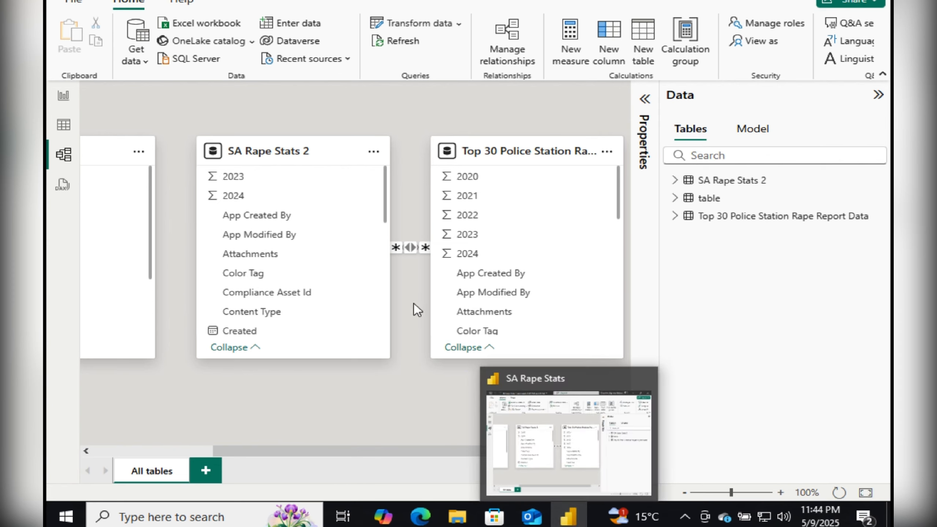
pyautogui.doubleClick(419, 250)
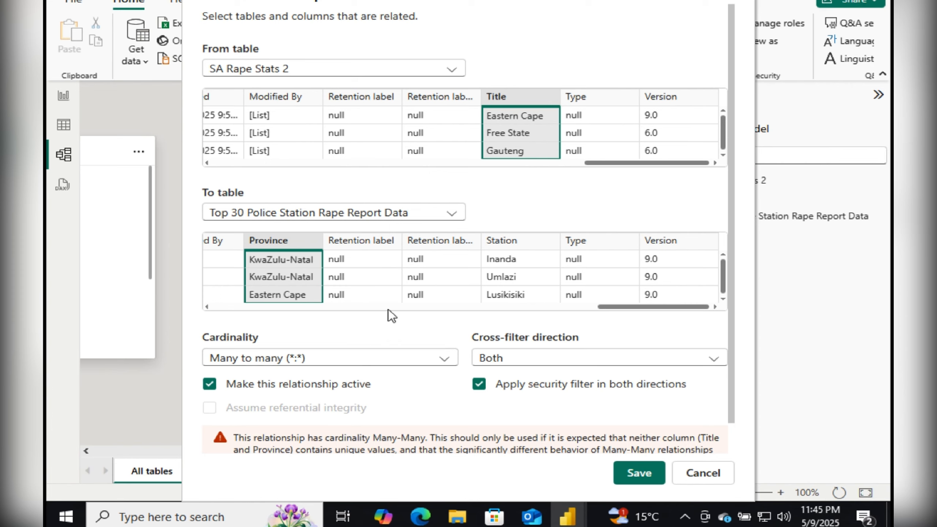
# Examine the police station table's columns in the relationship settings, cancel without saving and return to the report view.
pyautogui.moveTo(606, 307); pyautogui.dragTo(184, 303)
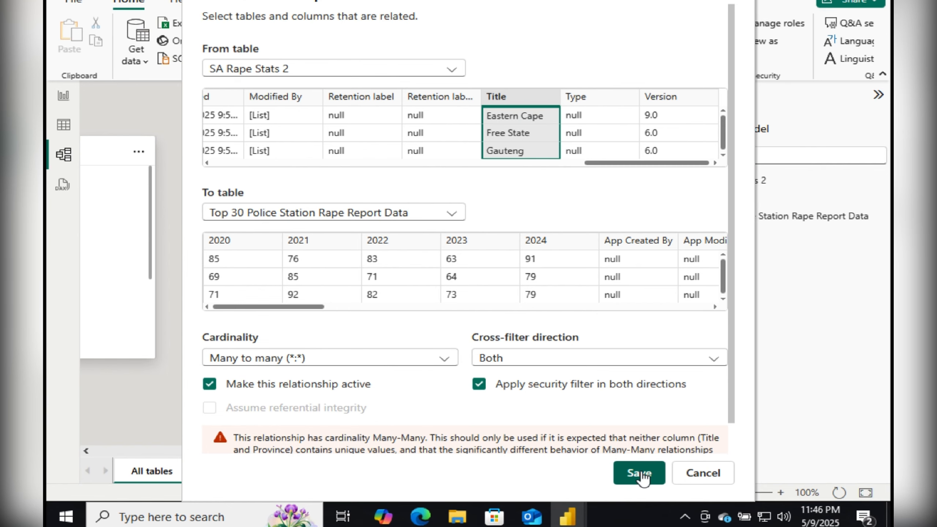
pyautogui.click(690, 475)
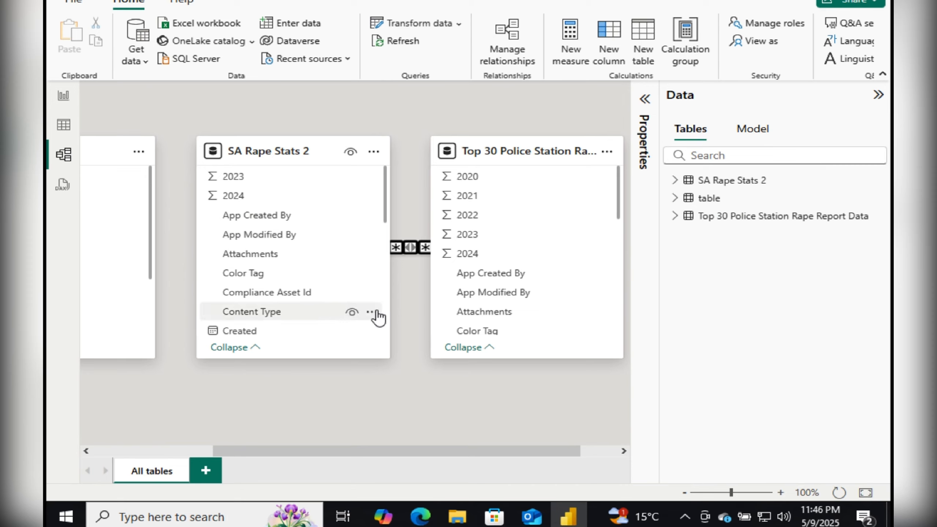
pyautogui.click(53, 94)
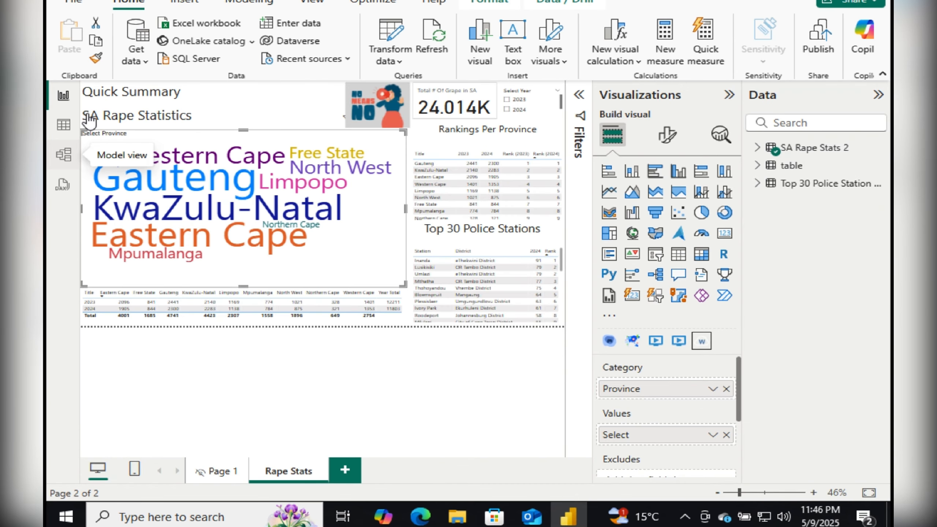